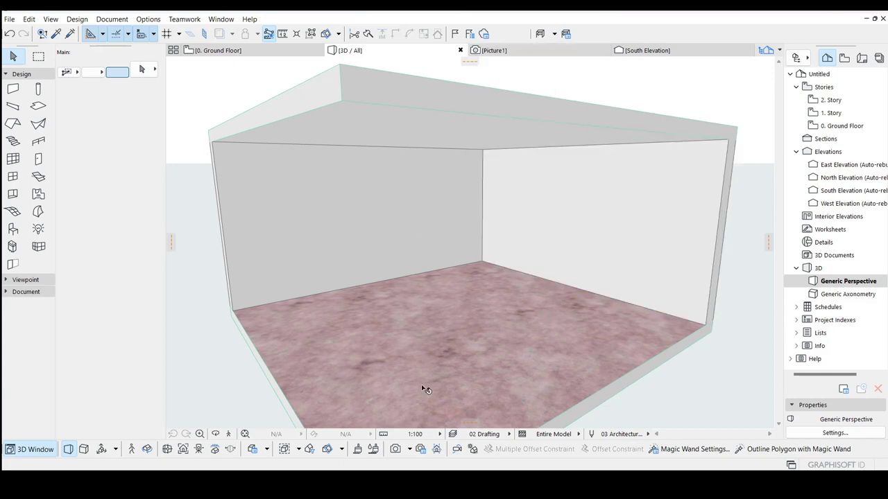
# After checking the rendered picture, open Surfaces settings with Basic Engine and list all surfaces
pyautogui.click(524, 51)
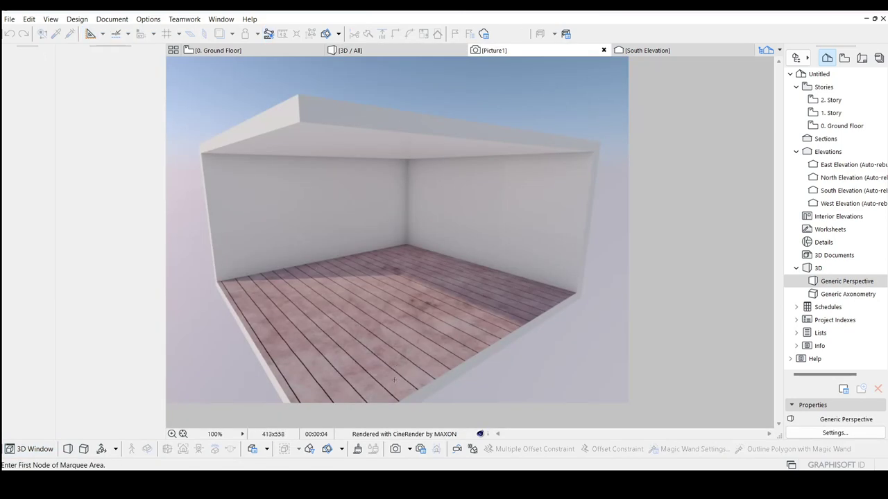
pyautogui.click(402, 52)
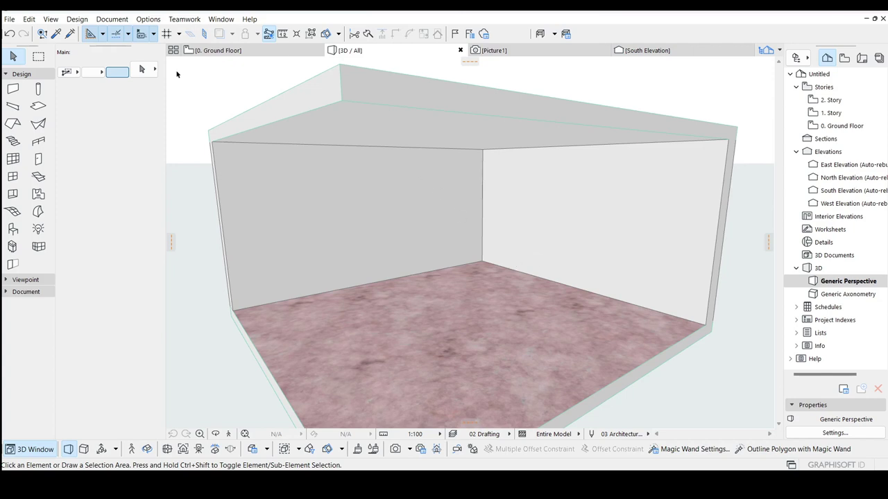
pyautogui.click(154, 19)
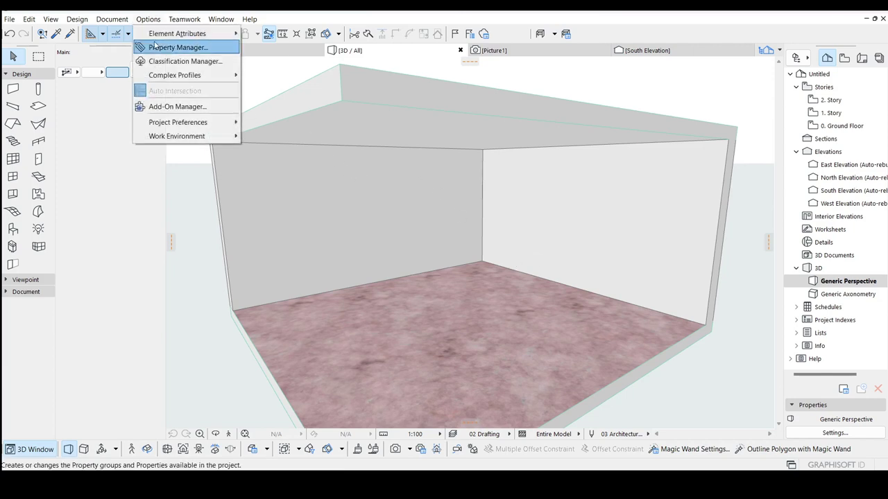
pyautogui.moveTo(183, 38)
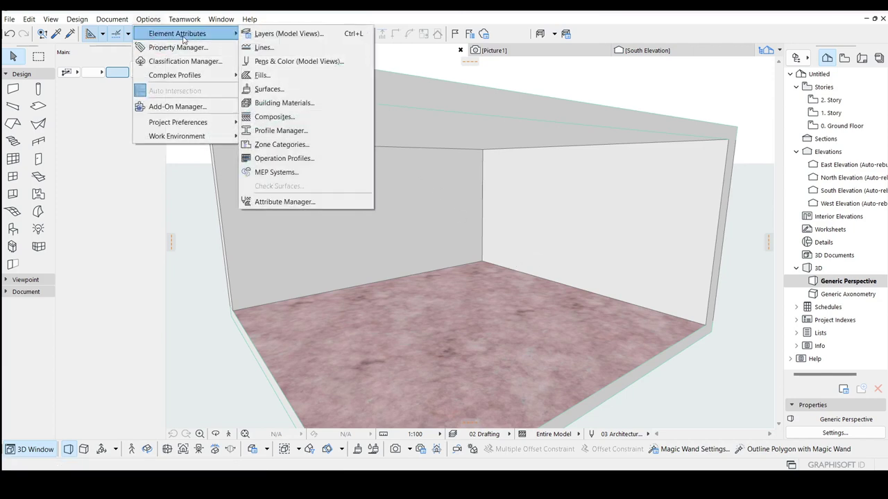
pyautogui.click(270, 90)
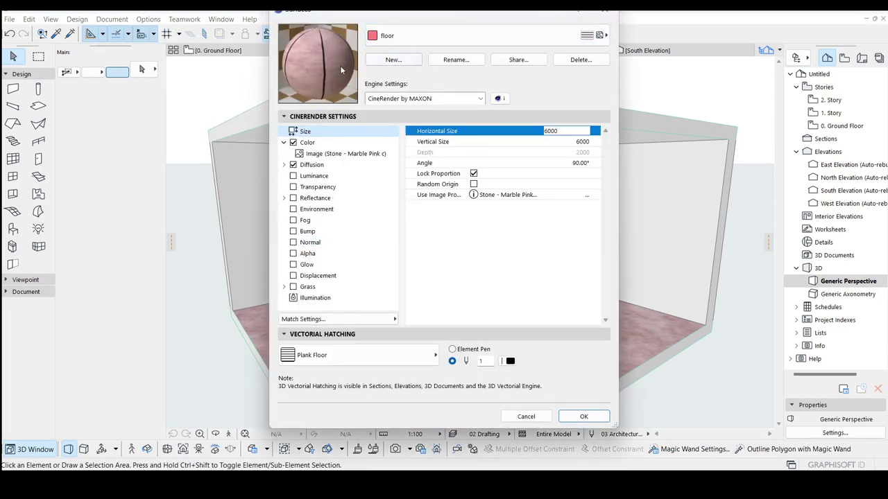
pyautogui.click(424, 101)
pyautogui.click(406, 111)
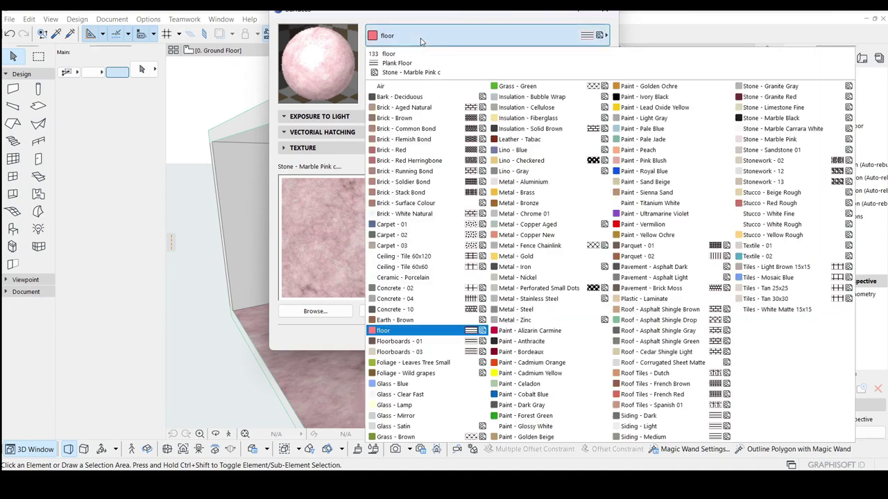
pyautogui.click(411, 36)
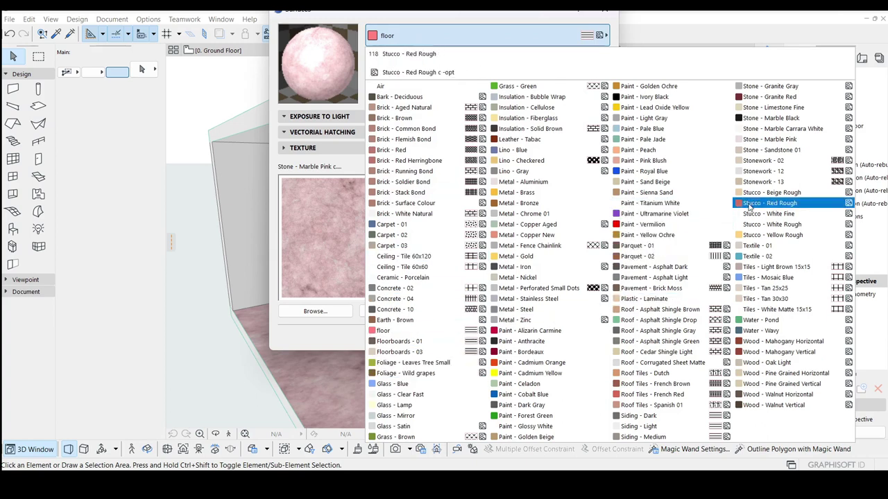
# Create a new surface named wall-1 from Stone - Marble Carrara White
pyautogui.click(752, 132)
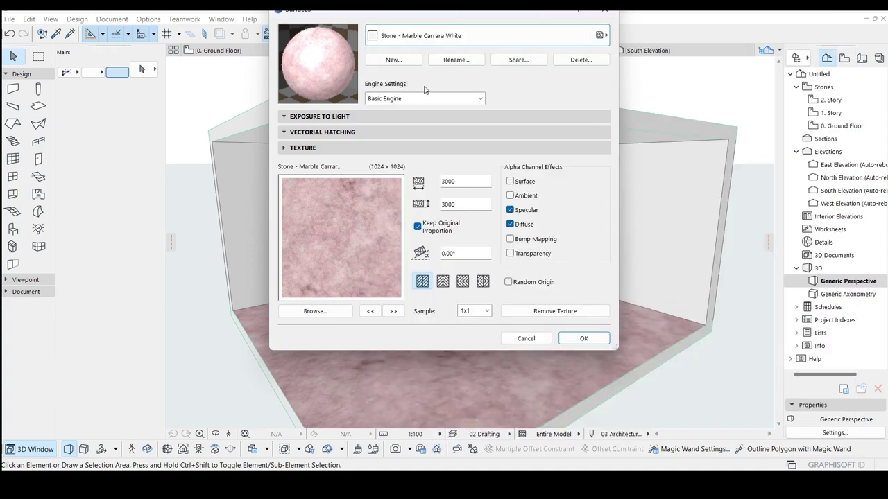
pyautogui.click(398, 63)
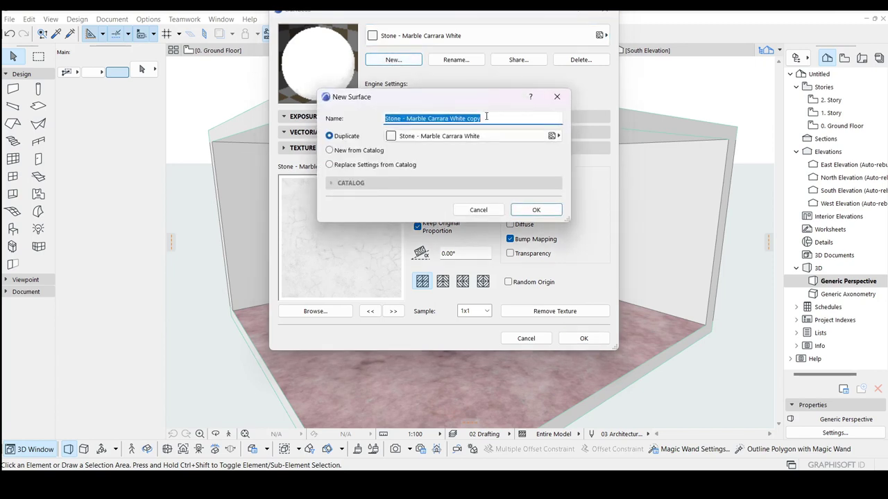
pyautogui.write('wall-1')
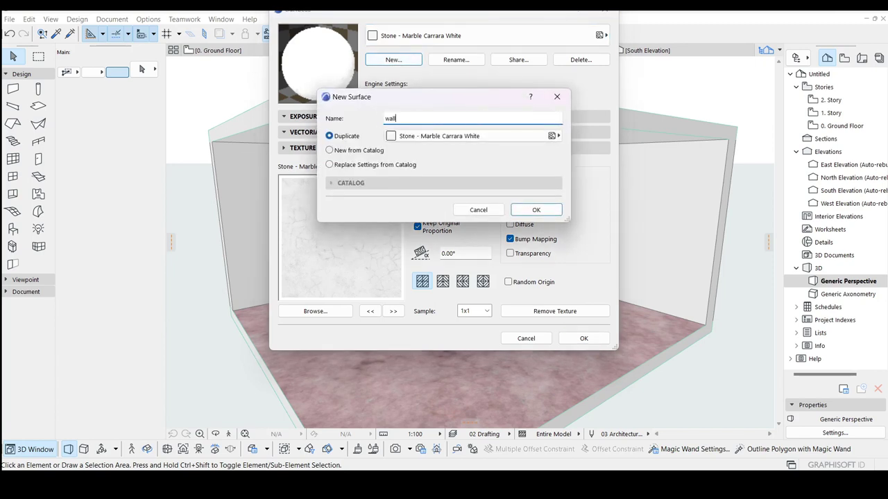
pyautogui.click(536, 210)
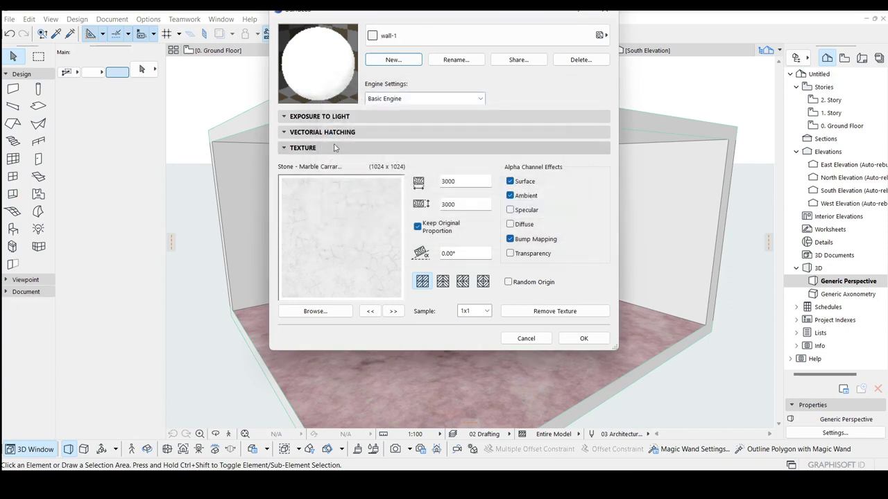
# Set wall-1's Exposure to Light surface colour to a light beige
pyautogui.click(285, 116)
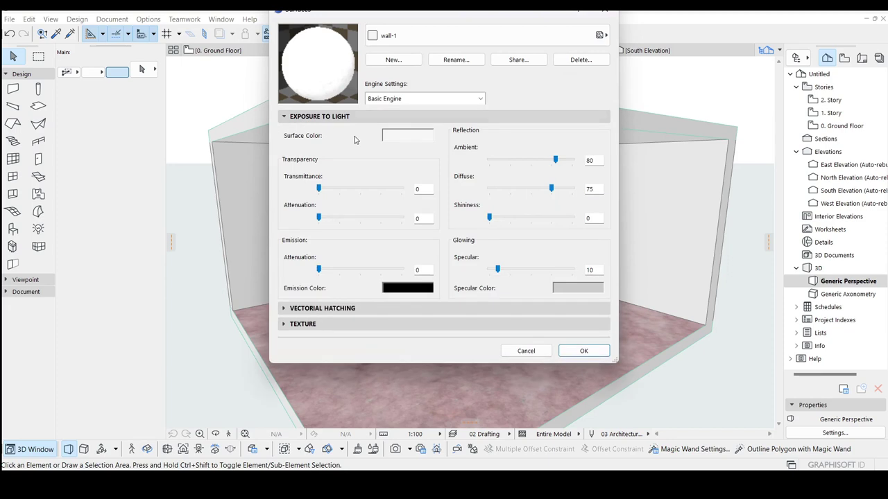
pyautogui.click(417, 137)
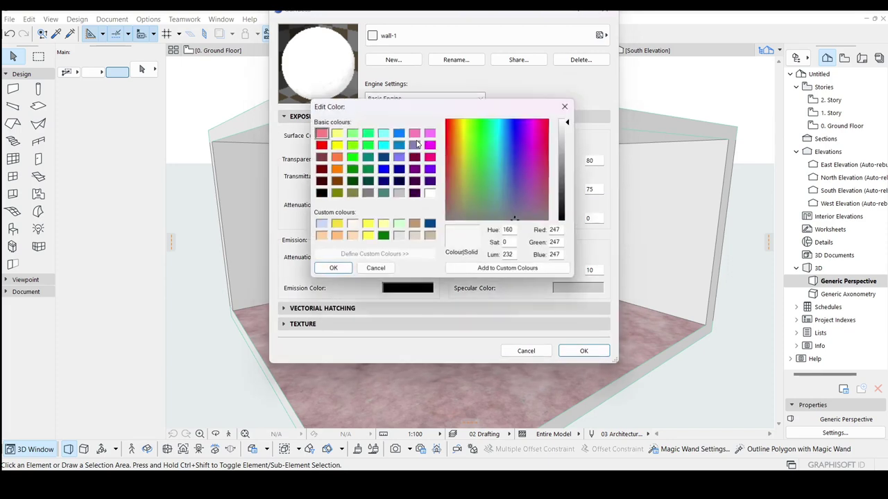
pyautogui.click(415, 238)
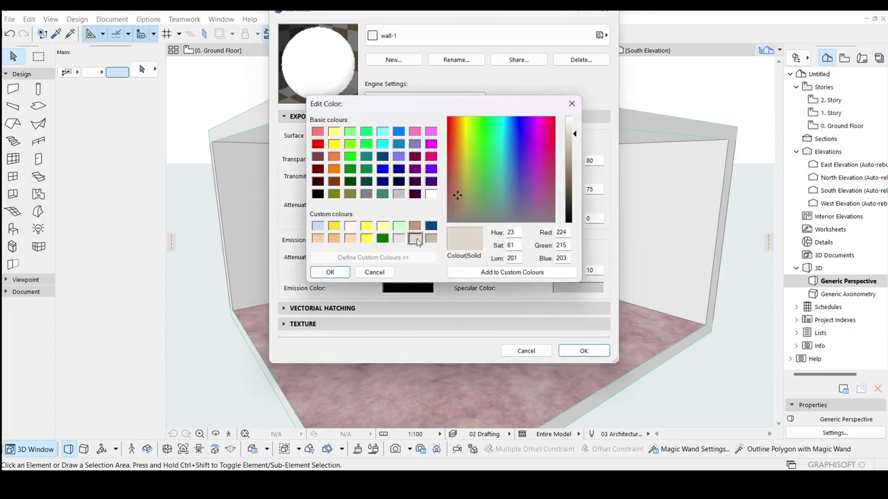
pyautogui.click(330, 272)
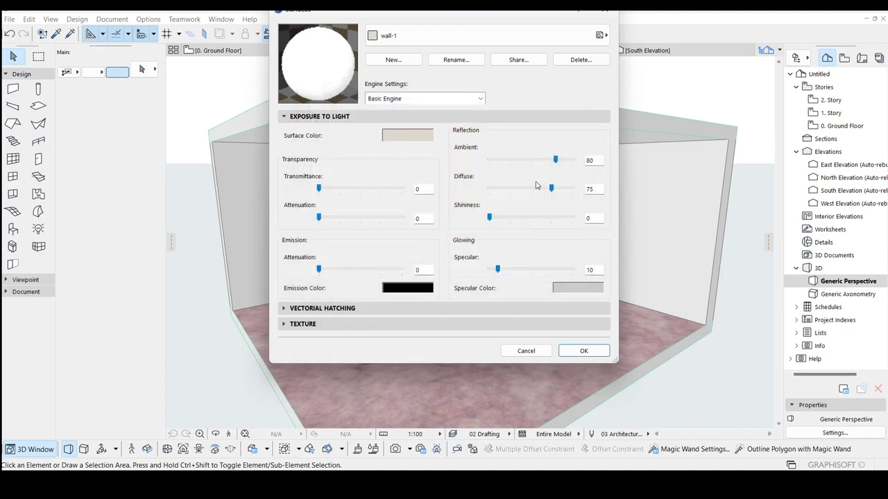
# Set wall-1's ambient to 61 and its hatch to Plank Floor, then switch to CineRender settings
pyautogui.moveTo(555, 160); pyautogui.dragTo(541, 161)
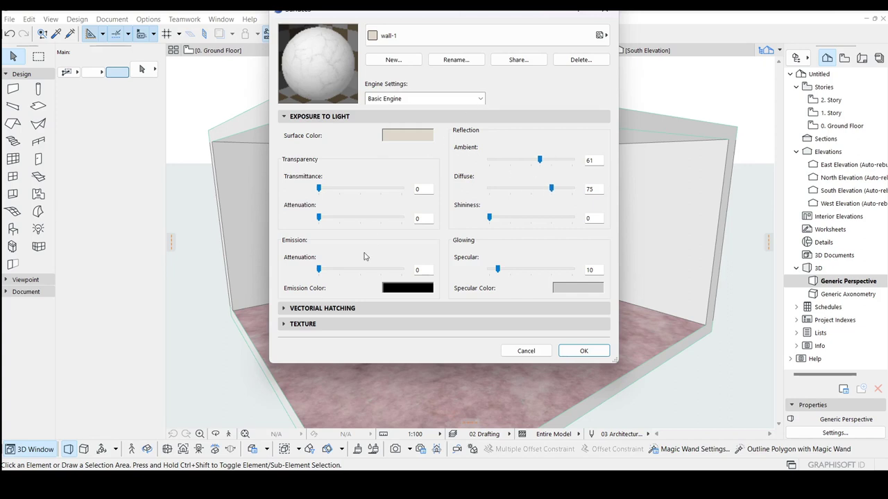
pyautogui.click(291, 308)
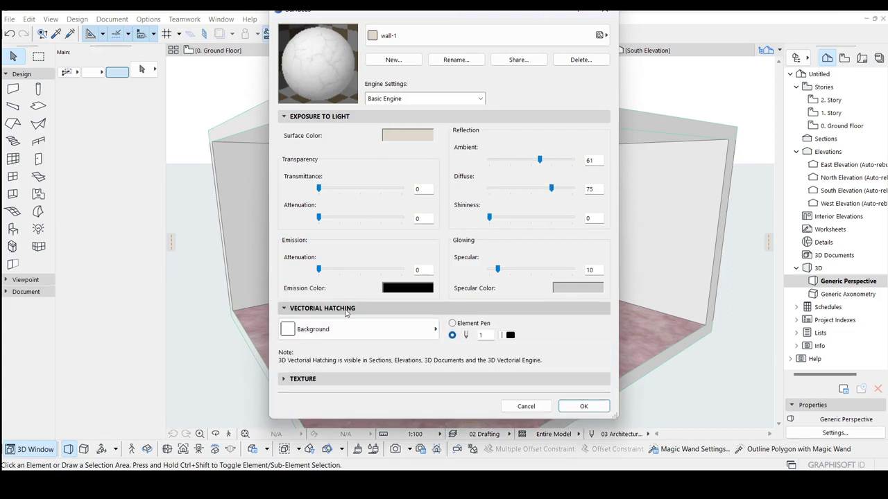
pyautogui.click(345, 328)
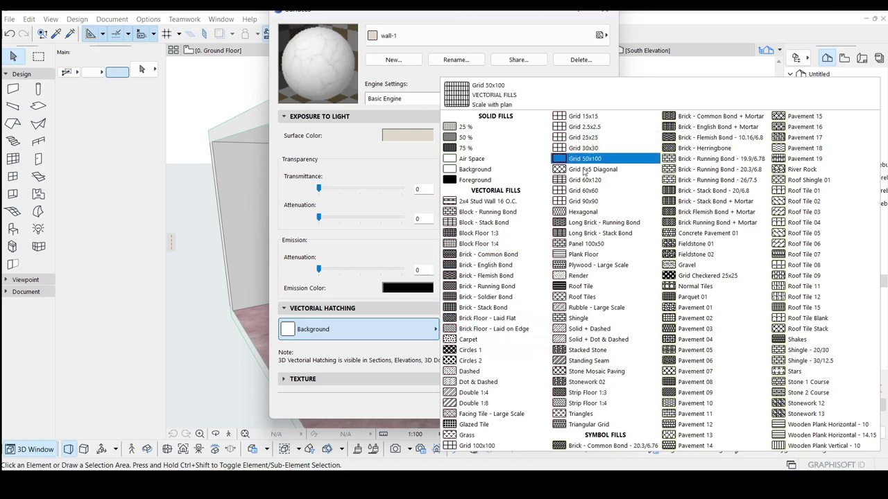
pyautogui.click(599, 256)
pyautogui.click(406, 99)
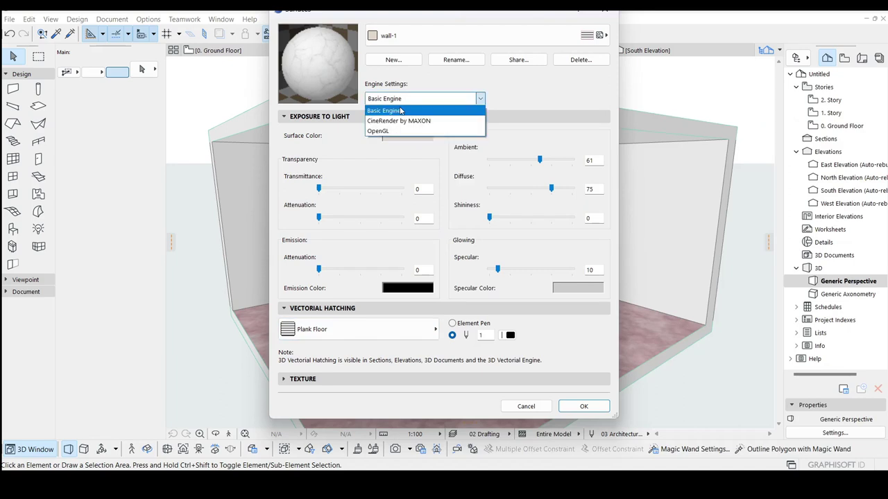
pyautogui.click(401, 122)
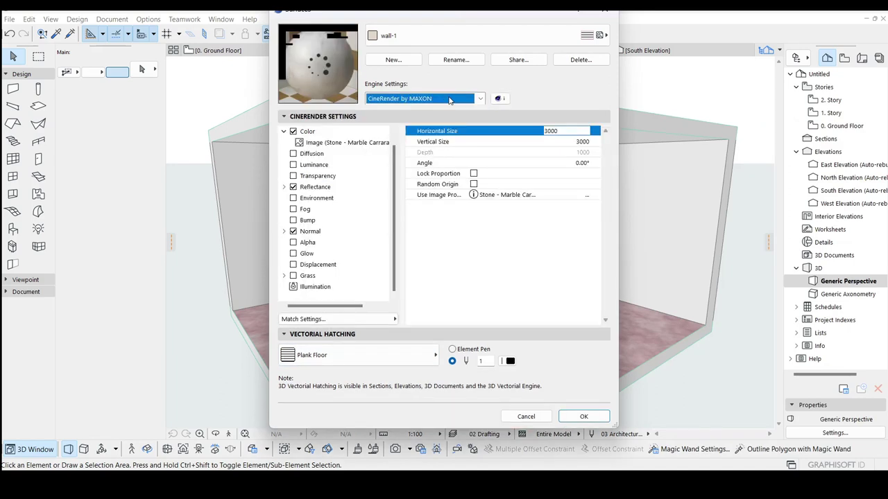
# Update CineRender settings from Basic, then disable the Reflectance and Bump channels
pyautogui.click(335, 321)
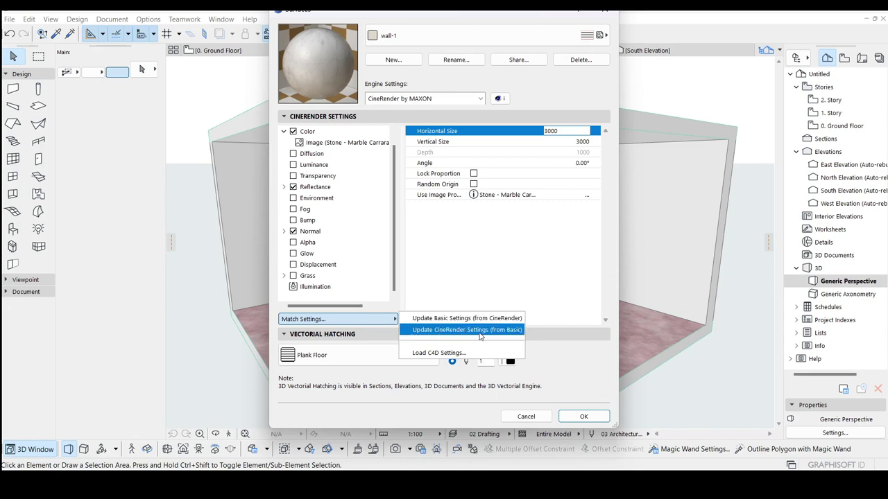
pyautogui.click(457, 330)
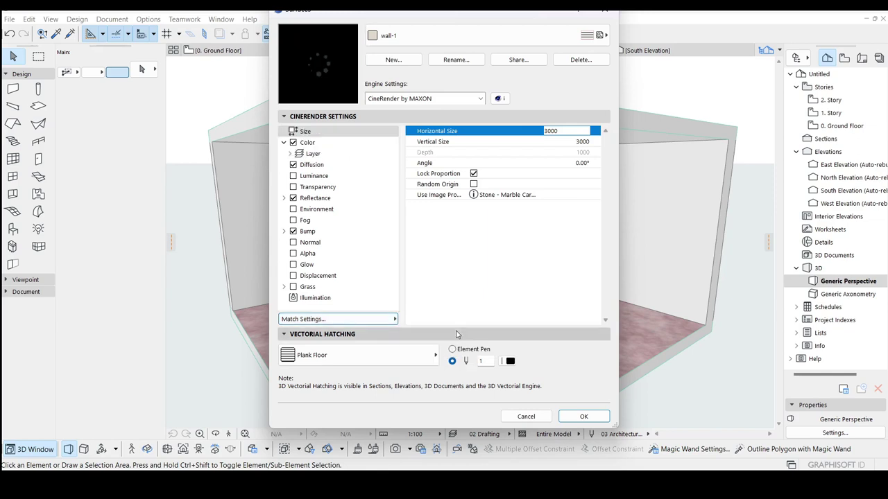
pyautogui.click(317, 144)
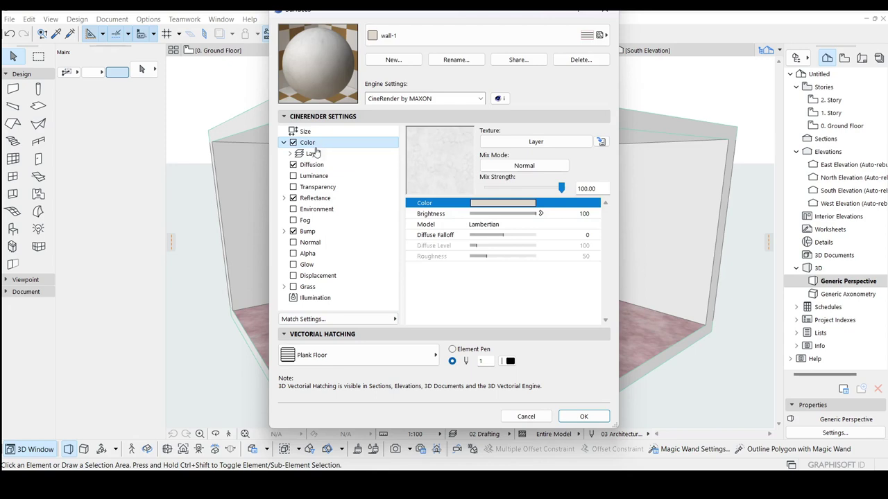
pyautogui.click(312, 166)
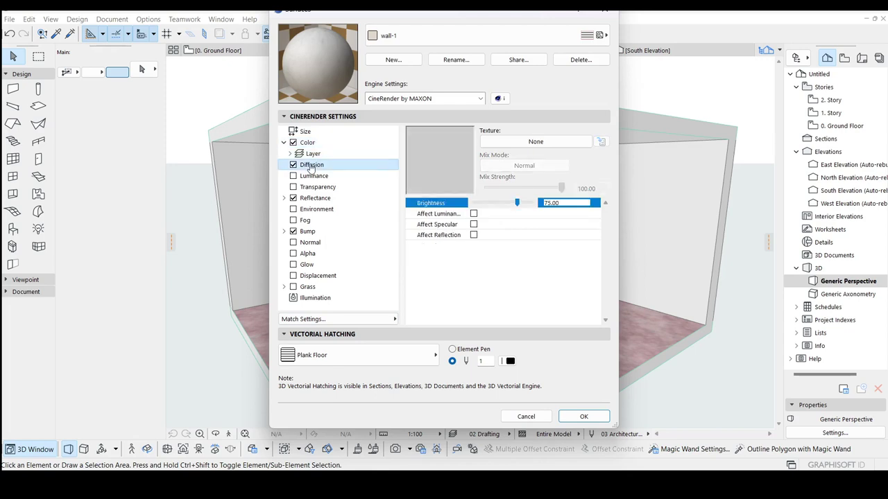
pyautogui.click(292, 199)
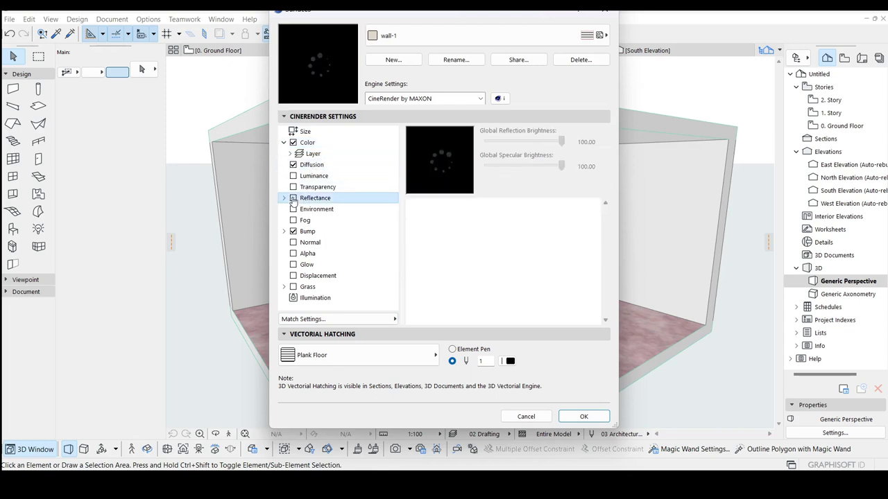
pyautogui.click(293, 232)
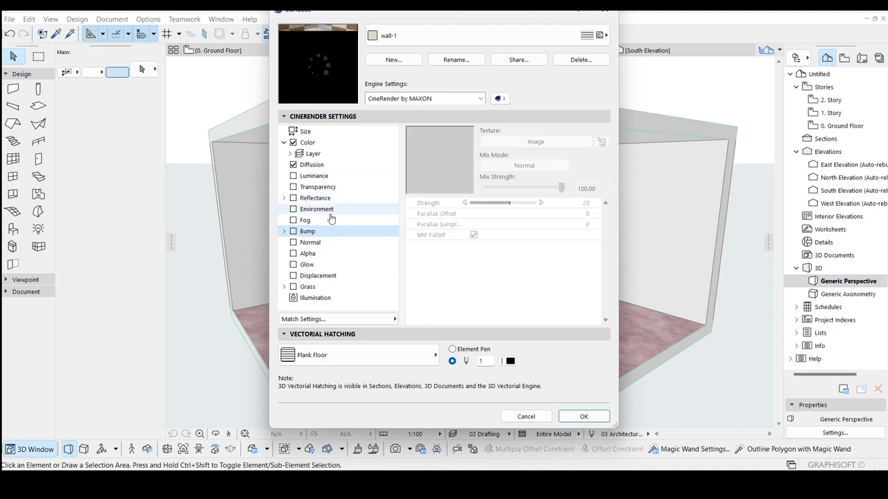
pyautogui.click(316, 168)
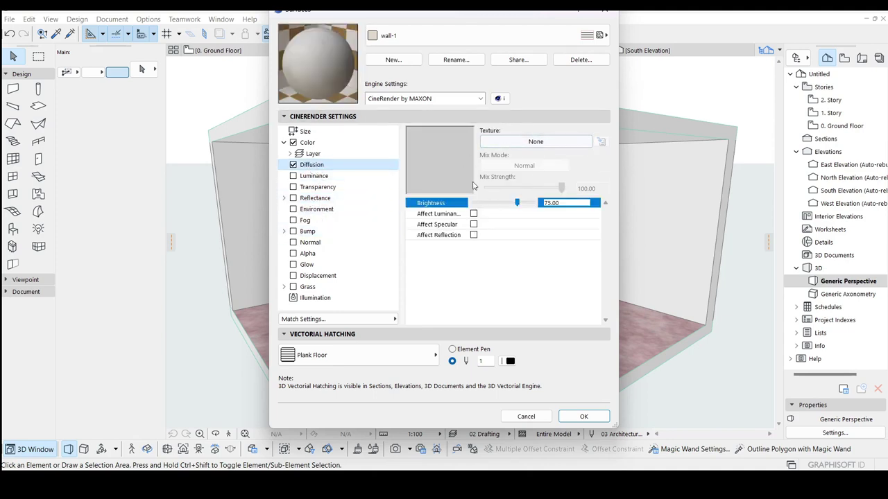
# Set the Diffusion channel to use an image texture and preview the embedded library images
pyautogui.click(534, 144)
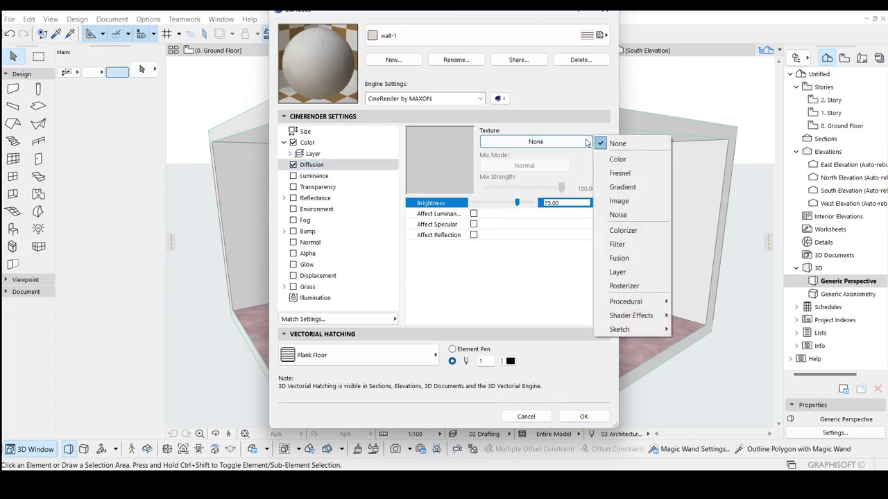
pyautogui.click(617, 201)
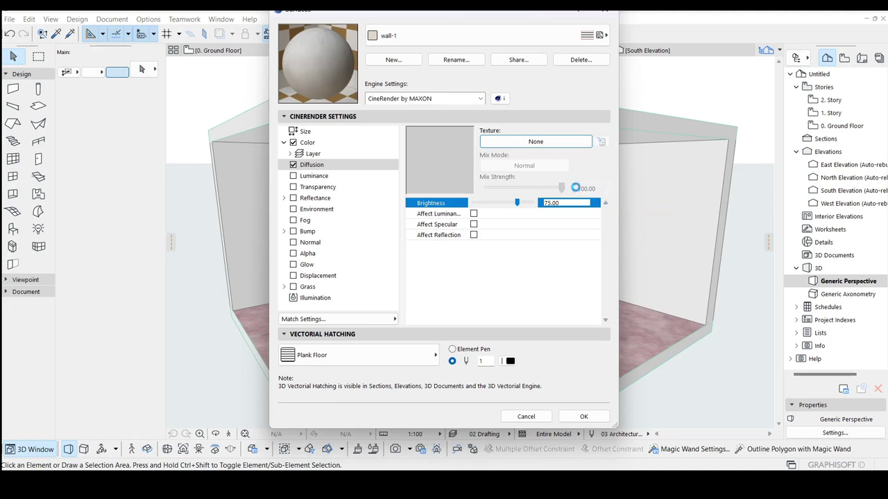
pyautogui.click(288, 156)
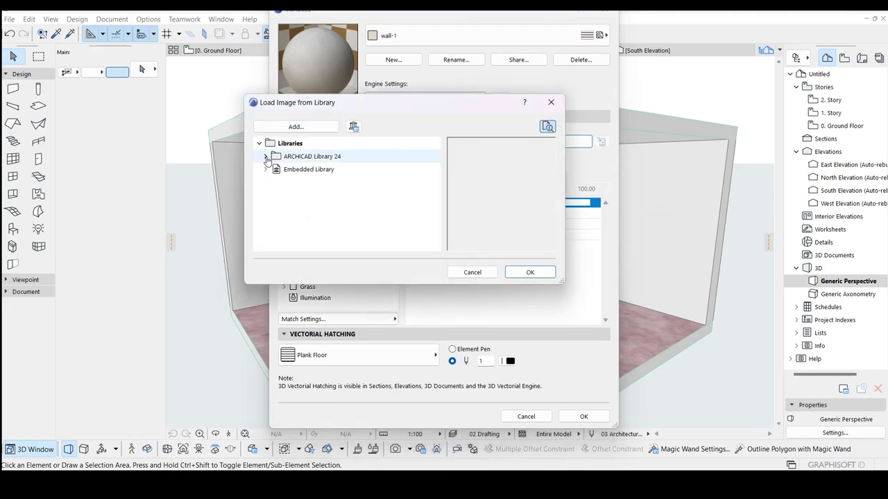
pyautogui.click(265, 171)
pyautogui.click(333, 182)
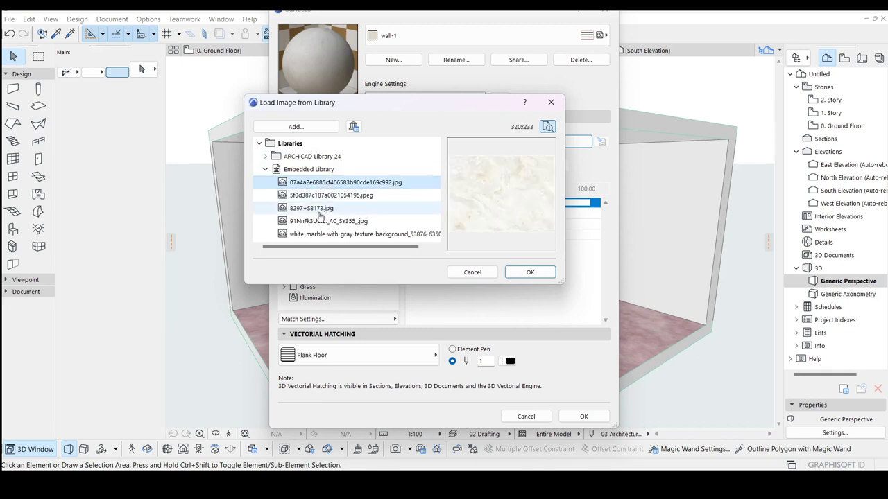
pyautogui.click(319, 210)
pyautogui.click(320, 234)
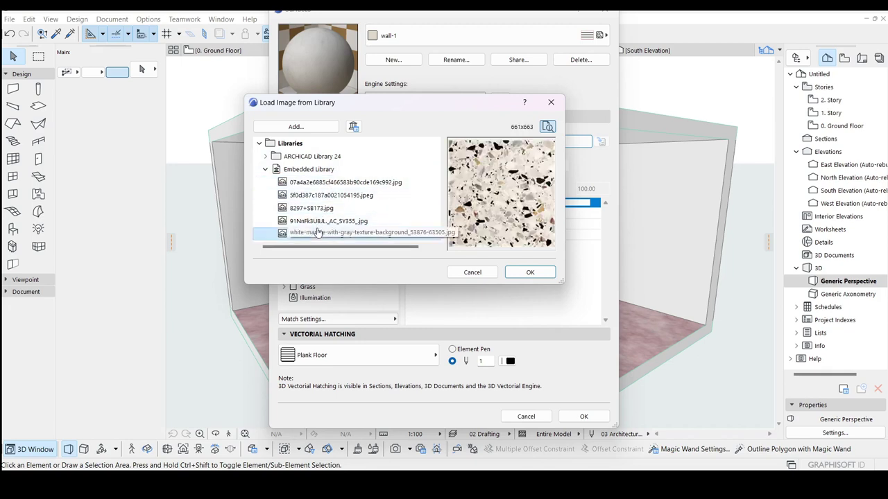
# Browse ARCHICAD Library 24's Surface Catalog and Textures 24 folders, including Flooring 24 and Wood 24
pyautogui.click(264, 158)
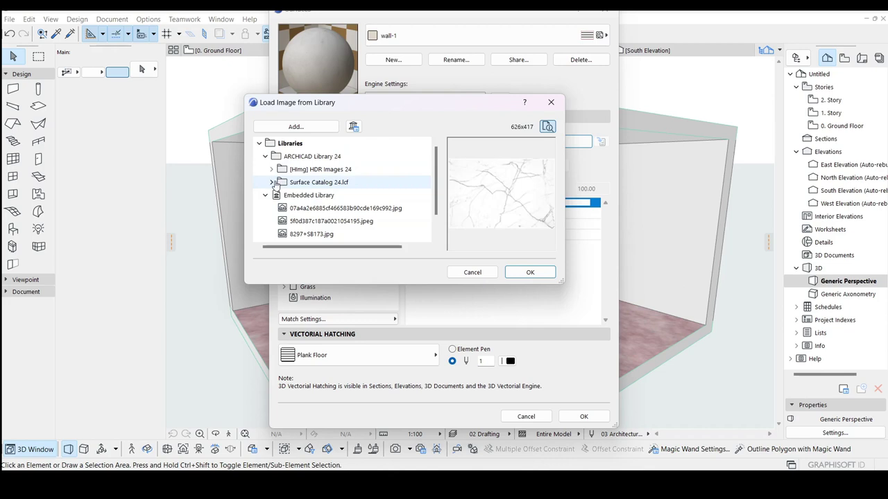
pyautogui.click(273, 183)
pyautogui.click(278, 196)
pyautogui.click(283, 208)
pyautogui.scroll(-3, 322, 197)
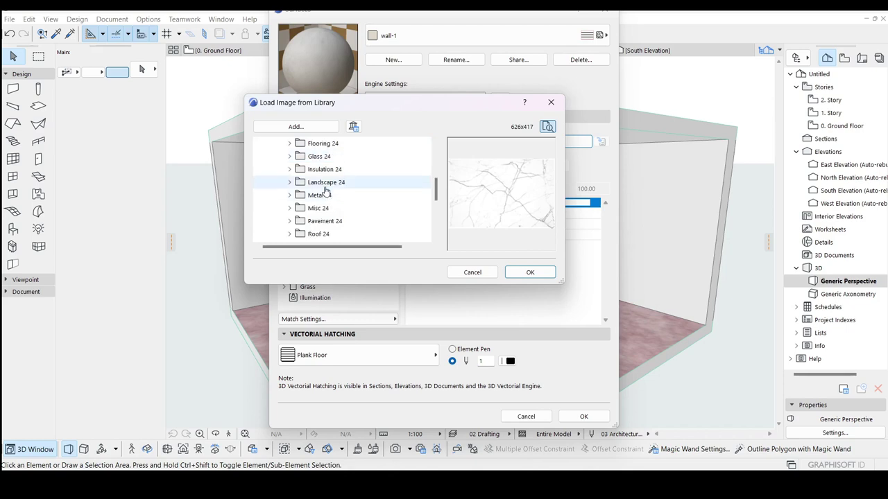
pyautogui.click(290, 182)
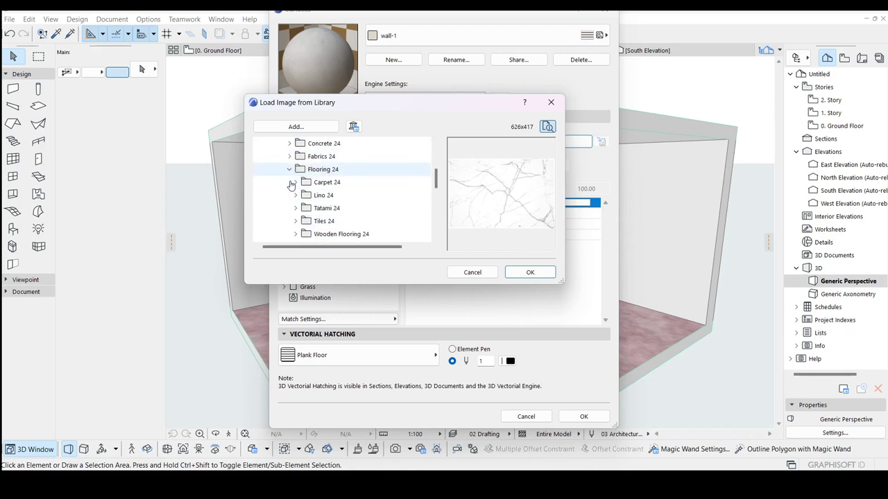
pyautogui.click(284, 182)
pyautogui.click(291, 169)
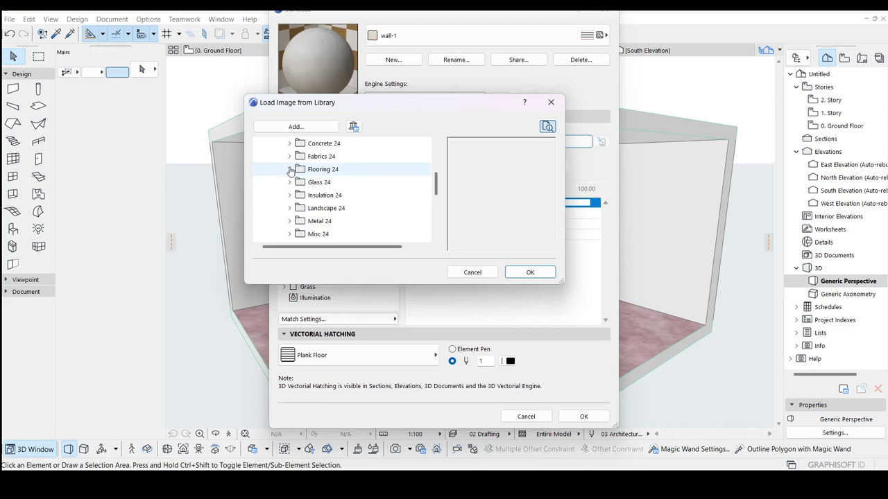
pyautogui.scroll(-2, 310, 208)
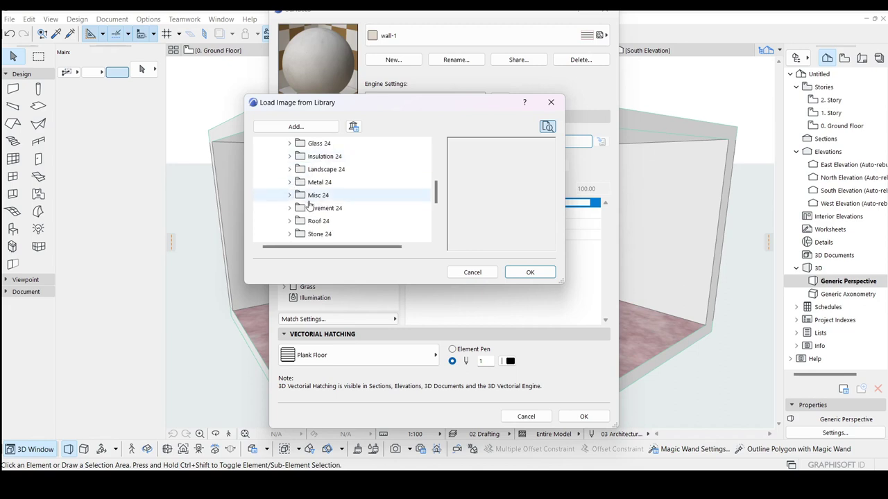
pyautogui.scroll(-1, 314, 222)
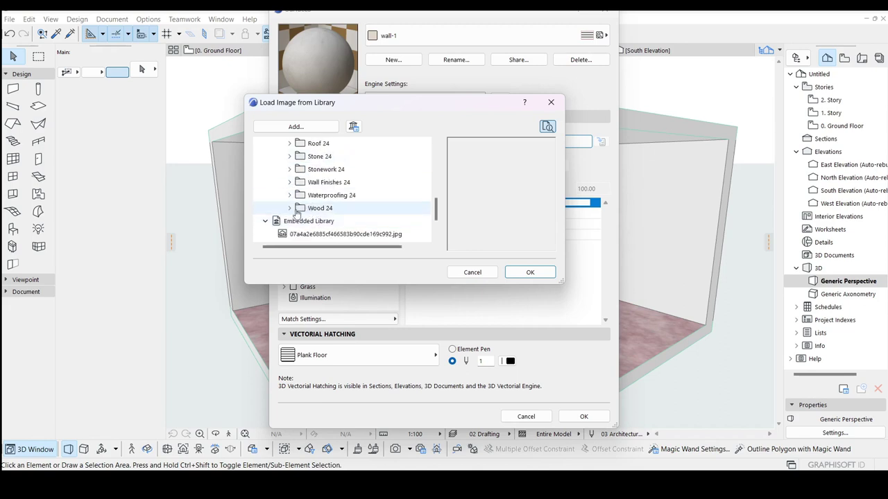
pyautogui.click(289, 208)
pyautogui.click(326, 195)
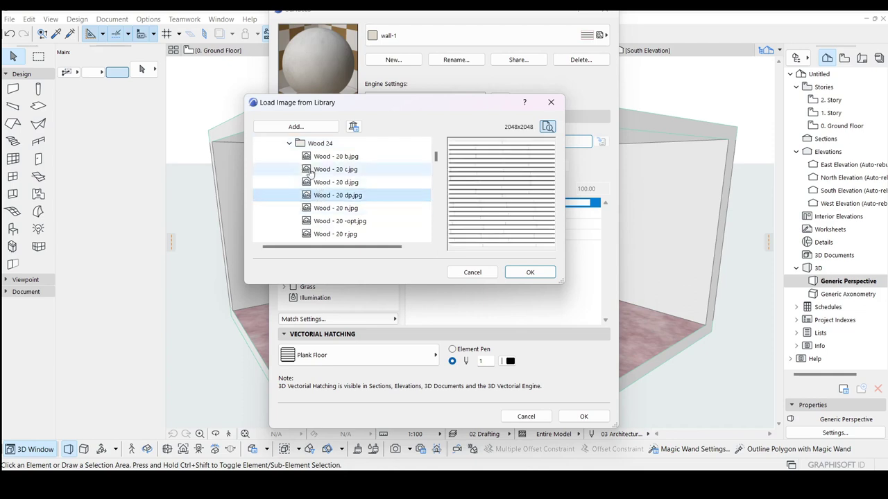
pyautogui.scroll(1, 305, 166)
pyautogui.click(289, 182)
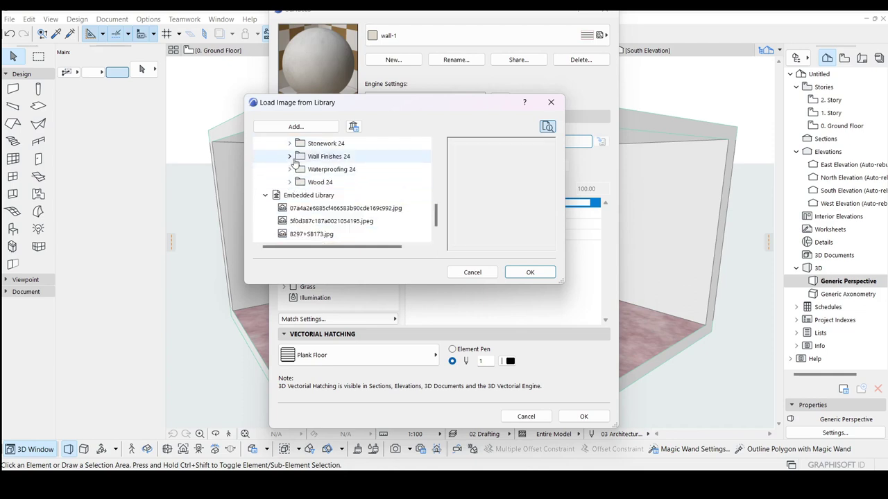
pyautogui.scroll(1, 296, 164)
pyautogui.scroll(1, 296, 166)
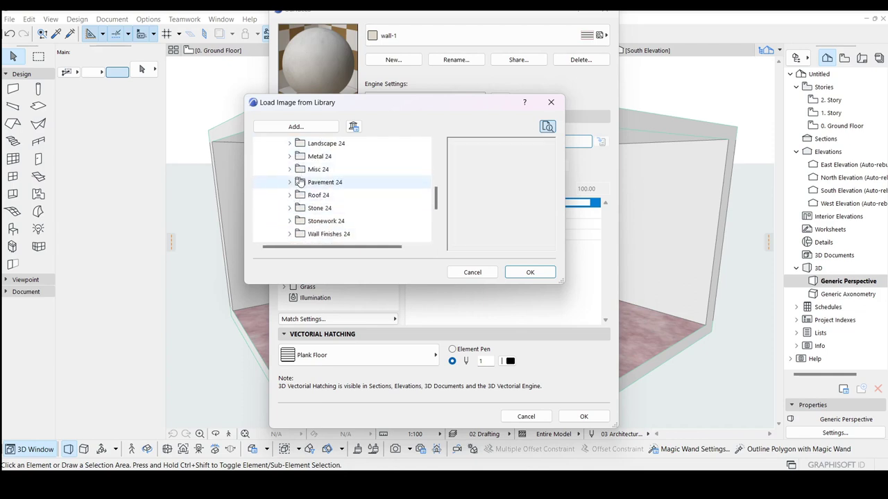
pyautogui.scroll(1, 299, 181)
pyautogui.scroll(1, 299, 182)
# In Flooring 24 > Wooden Flooring 24, choose Floorboards - 03 b.jpg as the texture image
pyautogui.doubleClick(303, 170)
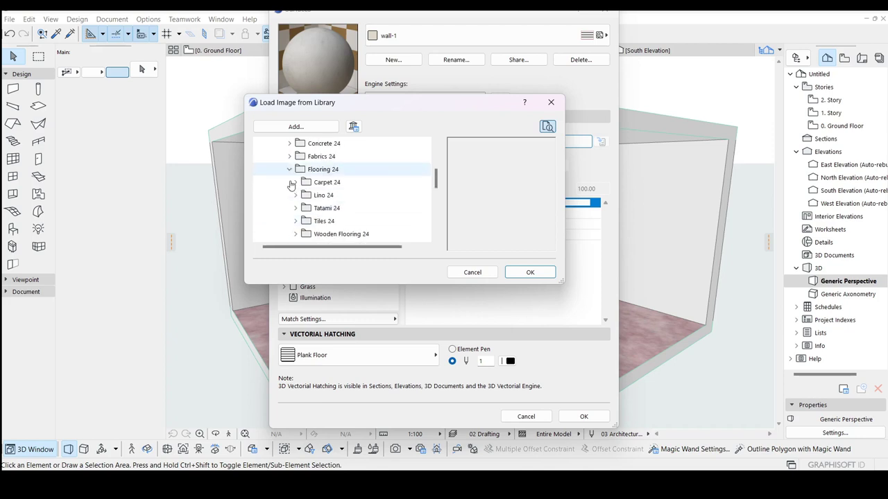
pyautogui.scroll(-1, 305, 198)
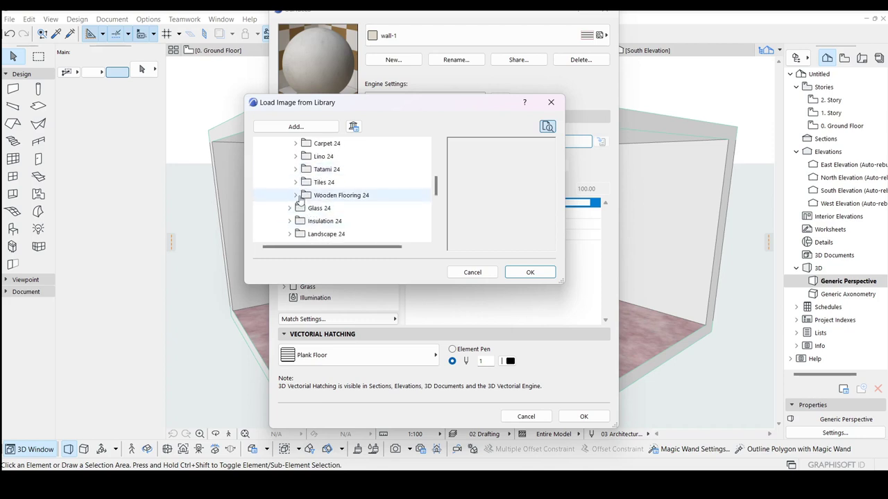
pyautogui.click(296, 196)
pyautogui.click(332, 157)
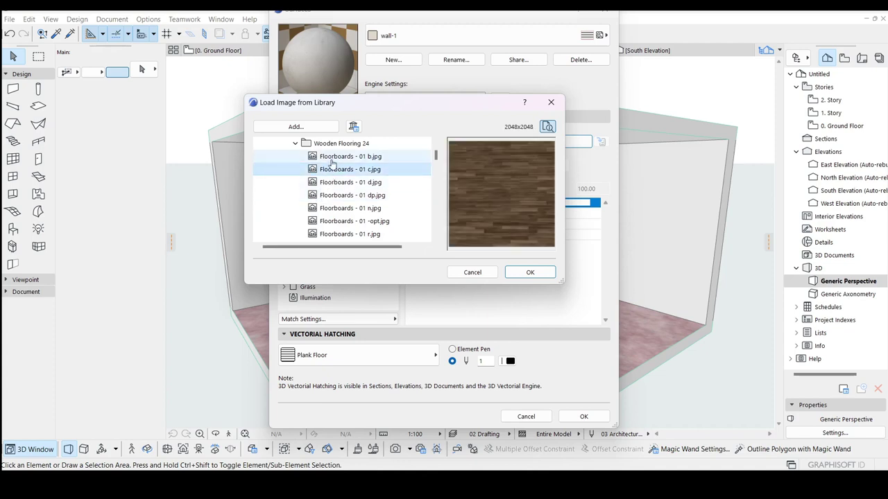
pyautogui.click(333, 169)
pyautogui.scroll(-4, 334, 191)
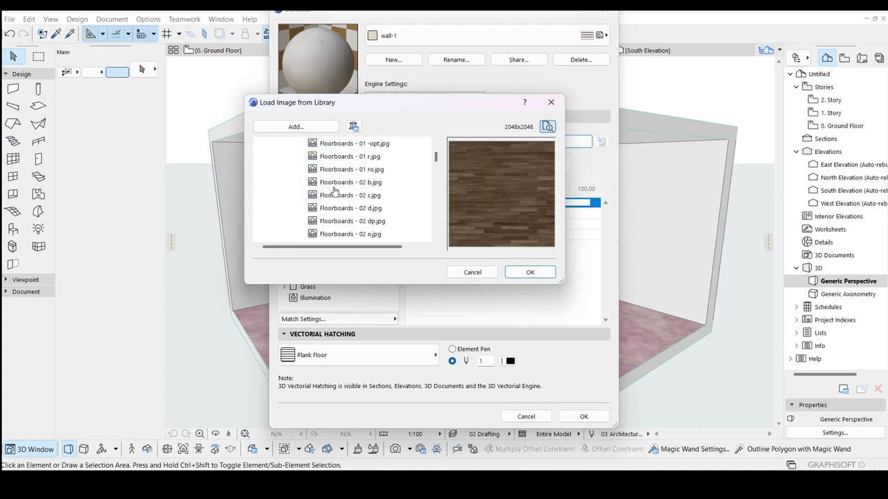
pyautogui.click(335, 195)
pyautogui.click(343, 182)
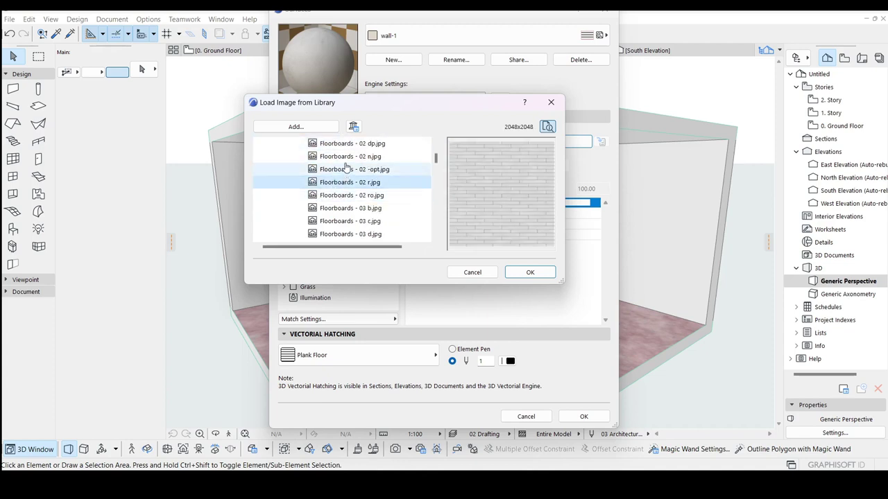
pyautogui.press('Down')
pyautogui.press('Down')
pyautogui.press('Down')
pyautogui.press('Up')
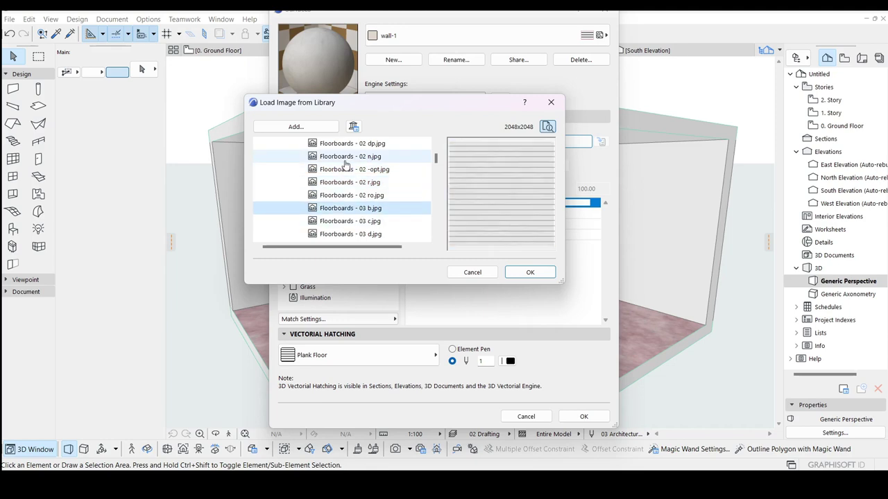
pyautogui.click(529, 271)
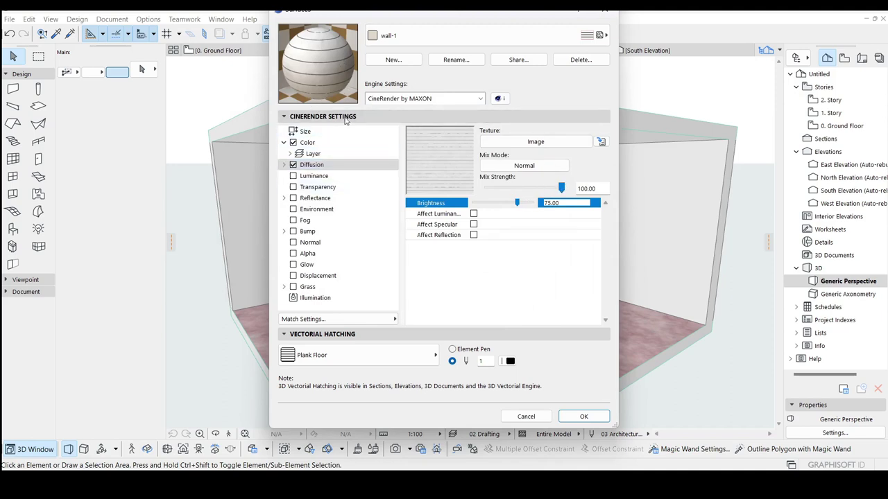
# Set the wall-1 texture angle to 90° and size to 5000 × 5000, then confirm the settings
pyautogui.click(309, 134)
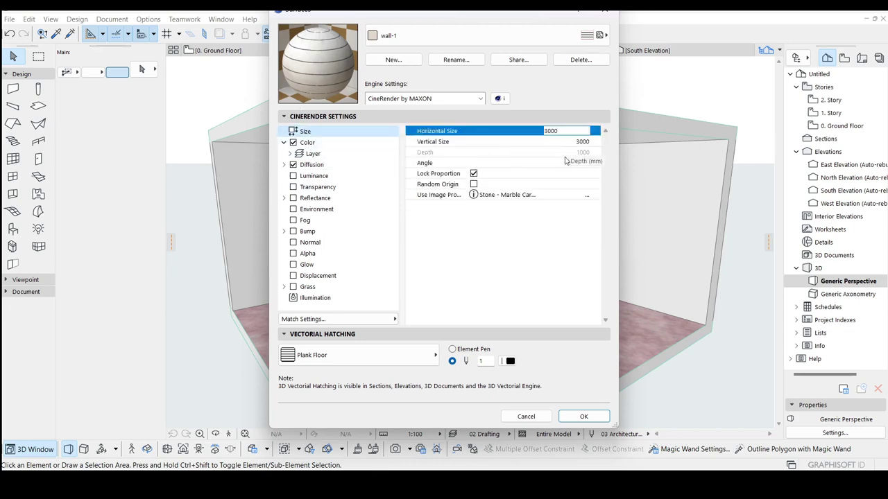
pyautogui.click(420, 165)
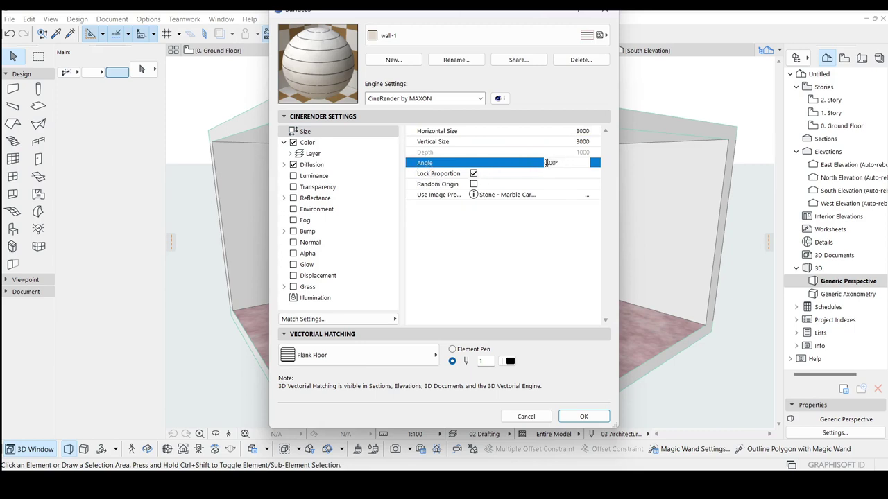
pyautogui.click(572, 236)
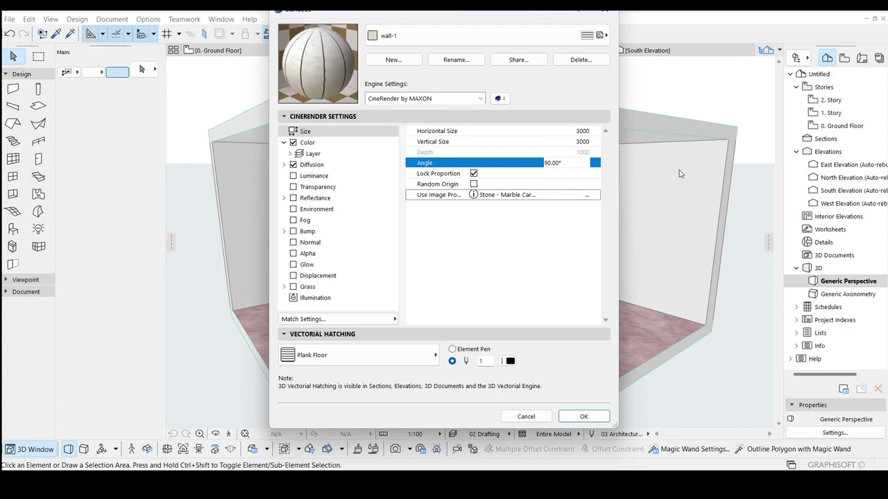
pyautogui.click(545, 163)
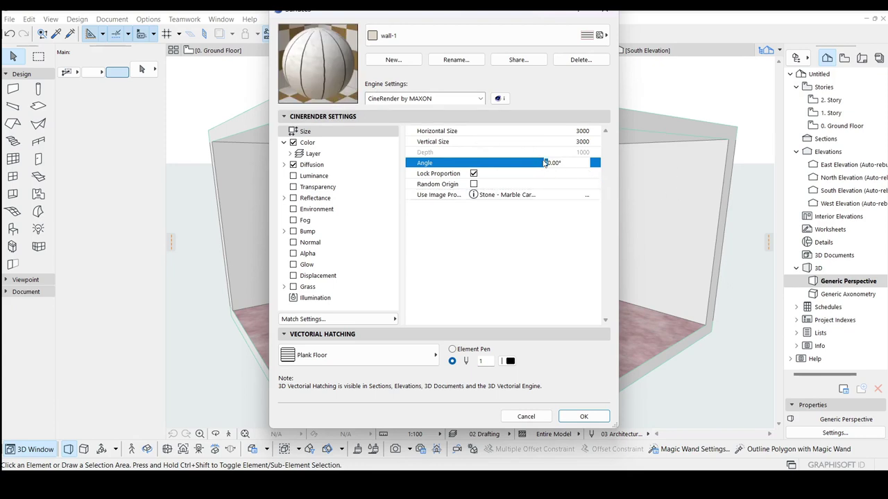
pyautogui.click(496, 244)
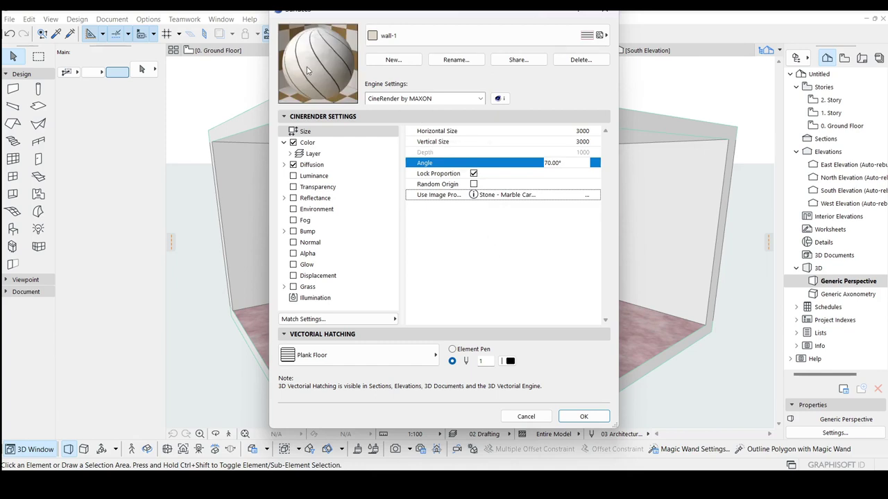
pyautogui.click(544, 163)
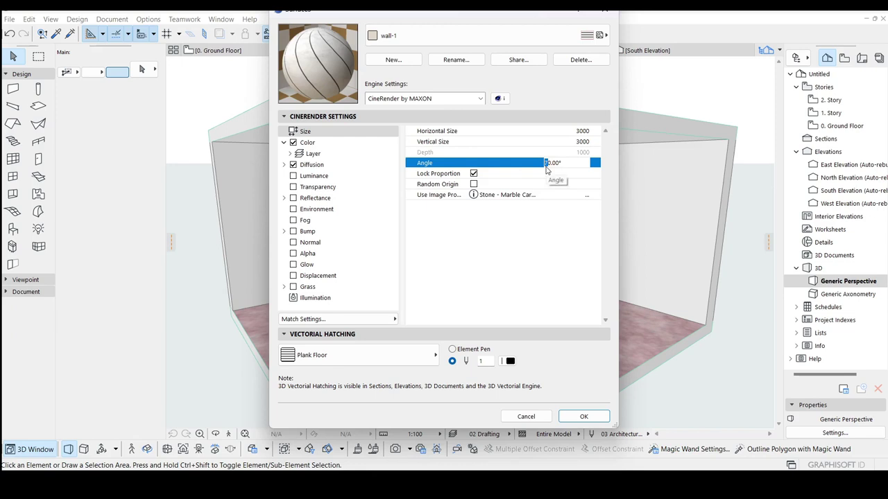
pyautogui.click(586, 130)
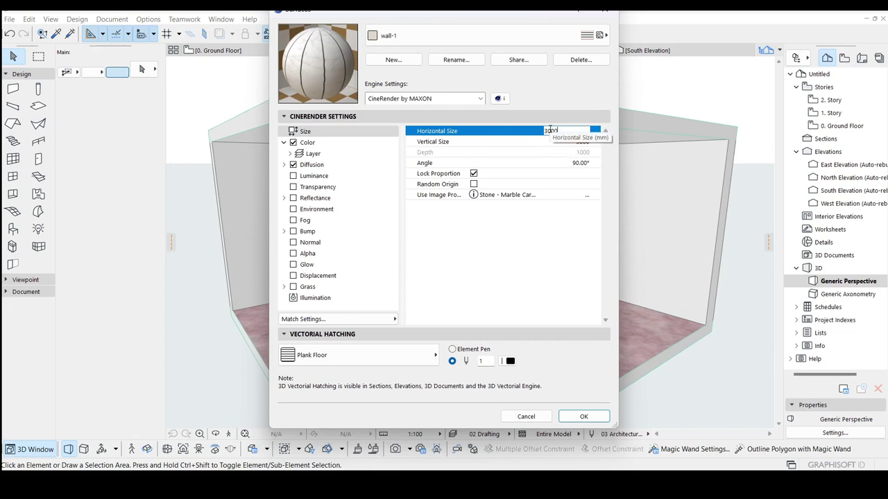
pyautogui.click(556, 247)
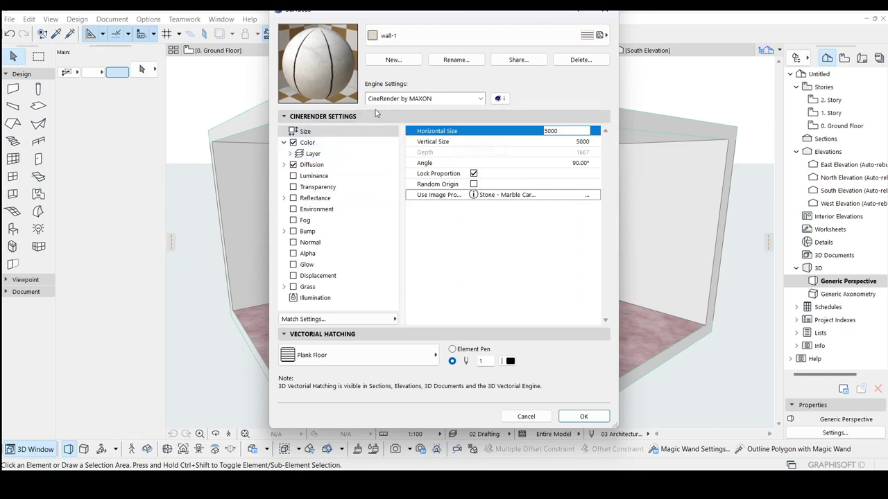
pyautogui.click(583, 416)
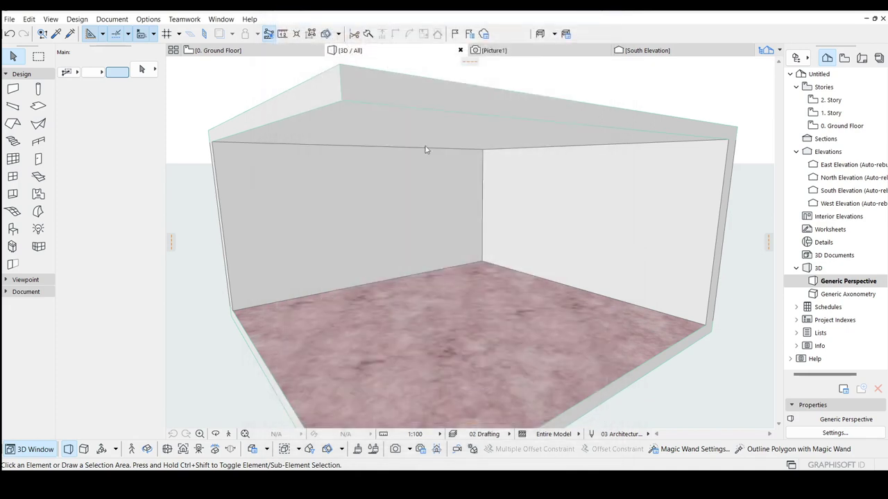
# Use the Surface Painter to apply wall-1 to the room's right-hand wall
pyautogui.click(221, 19)
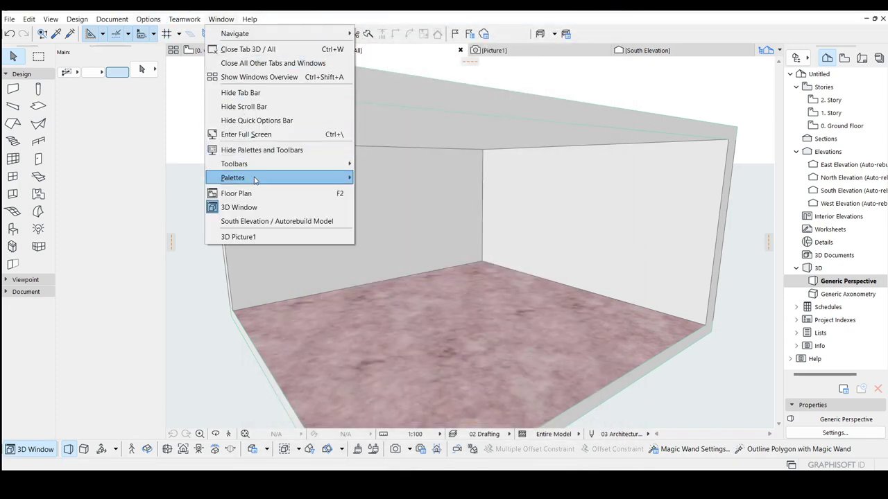
pyautogui.moveTo(255, 180)
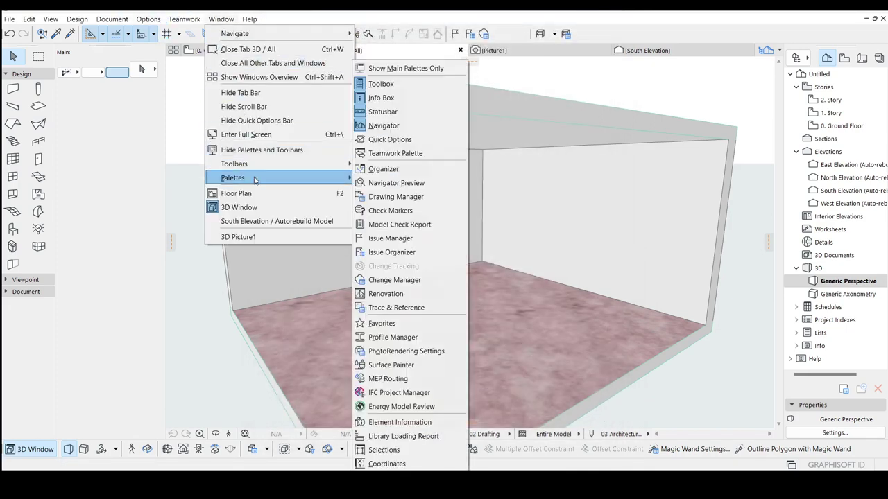
pyautogui.click(398, 367)
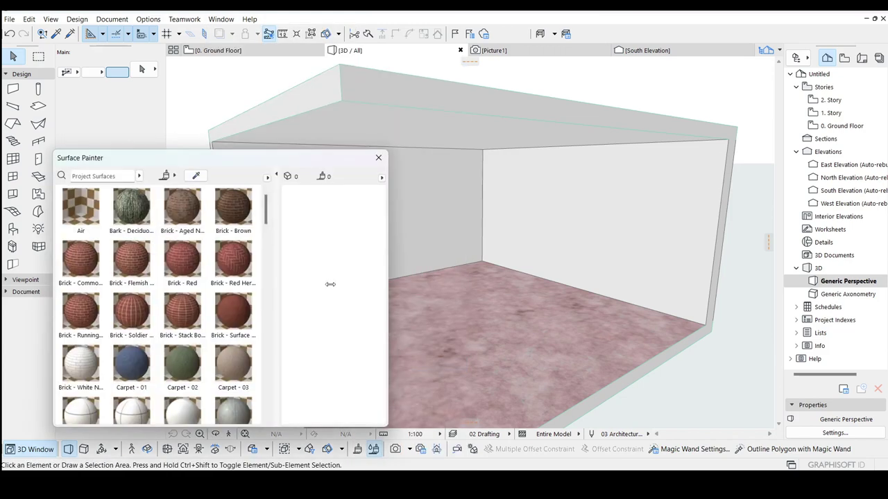
pyautogui.click(94, 176)
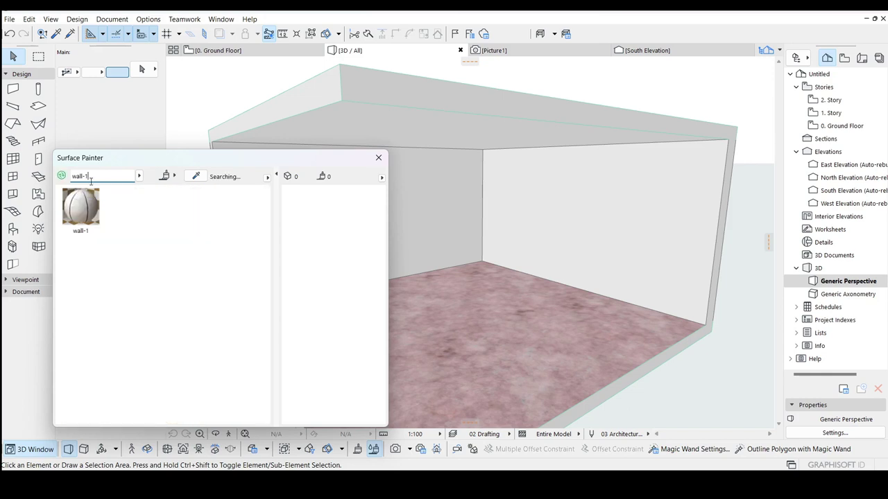
pyautogui.click(86, 204)
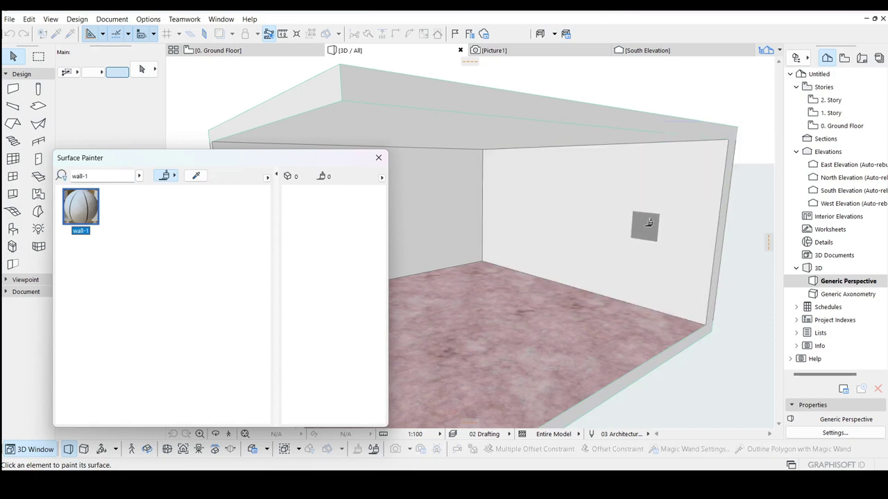
pyautogui.click(661, 197)
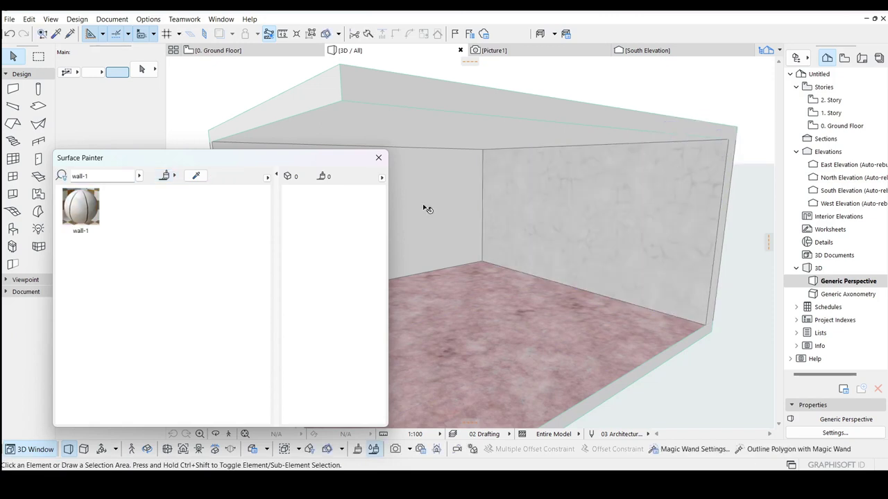
pyautogui.click(377, 157)
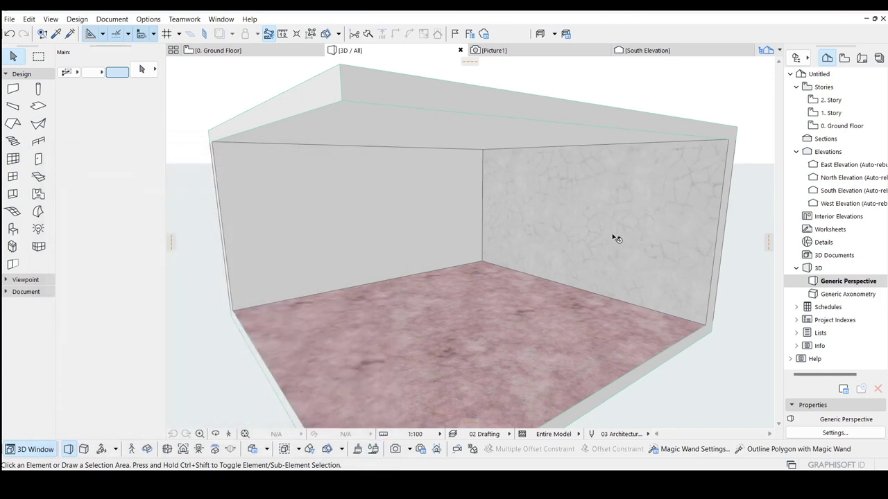
# Run PhotoRender Projection to create Picture2, then go back to the 3D / All view
pyautogui.click(111, 19)
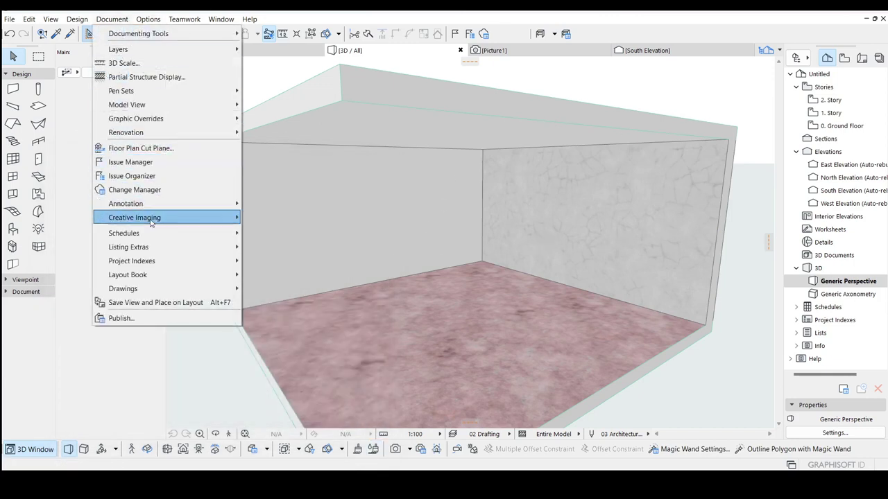
pyautogui.moveTo(136, 221)
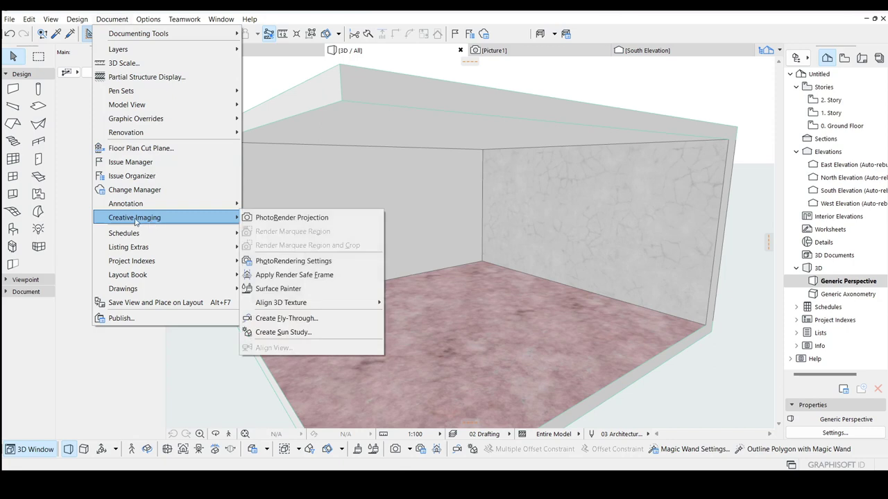
pyautogui.click(296, 219)
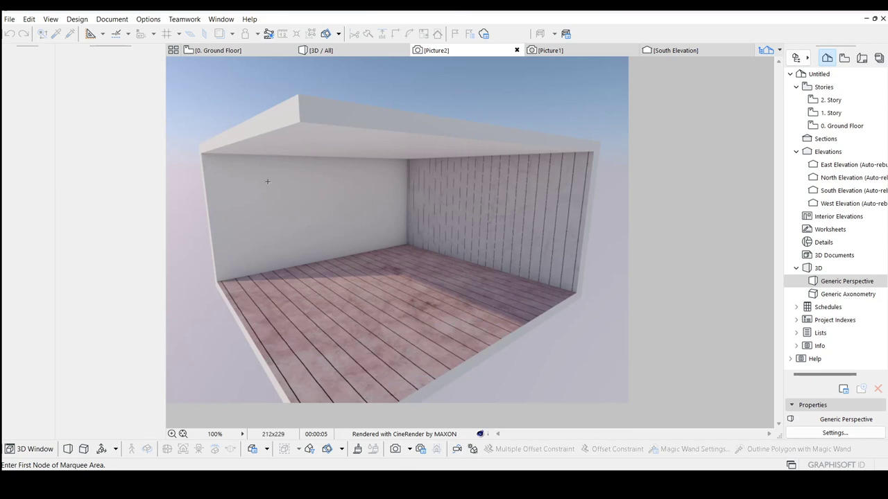
pyautogui.click(322, 52)
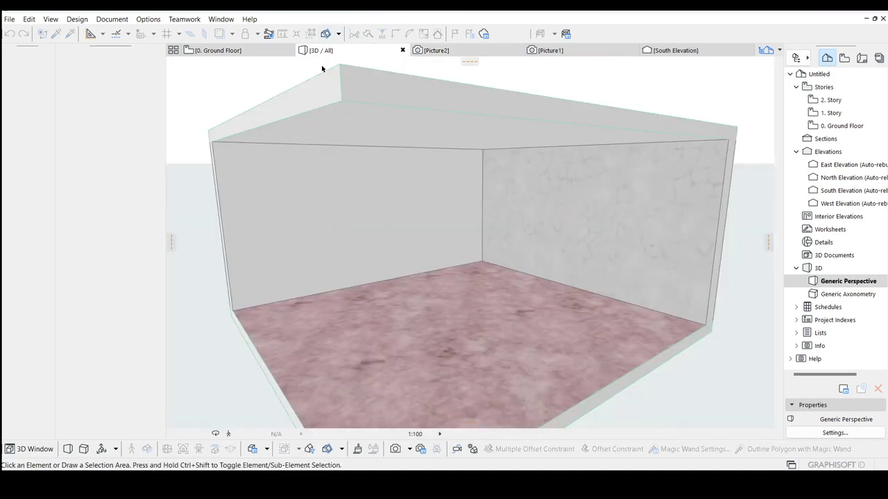
# Reopen Surfaces settings from Options > Element Attributes, switch to Basic Engine, and list the surfaces
pyautogui.click(119, 21)
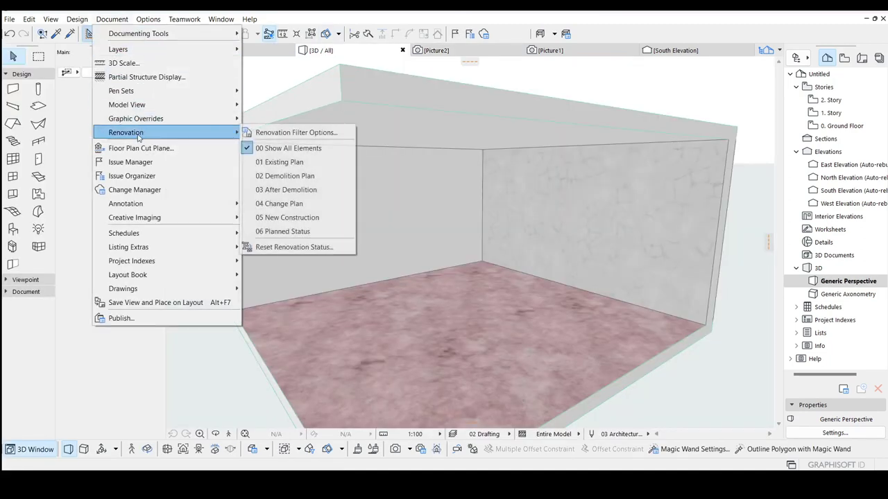
pyautogui.click(147, 19)
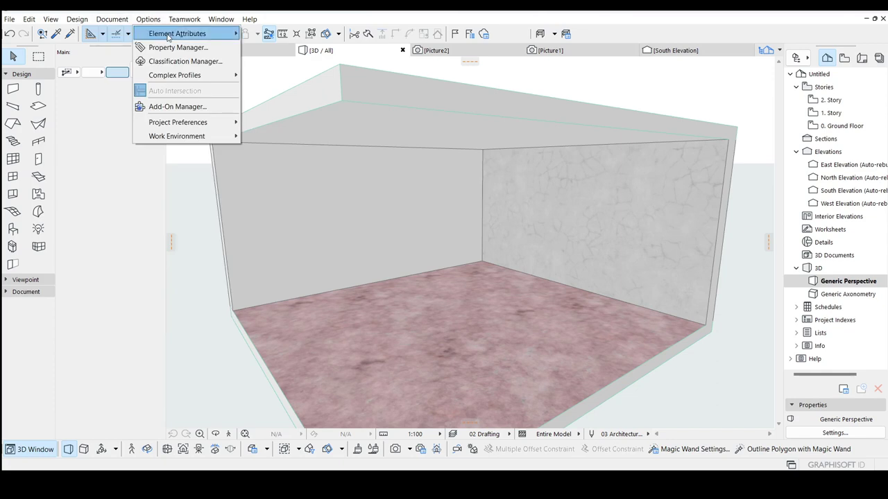
pyautogui.moveTo(216, 37)
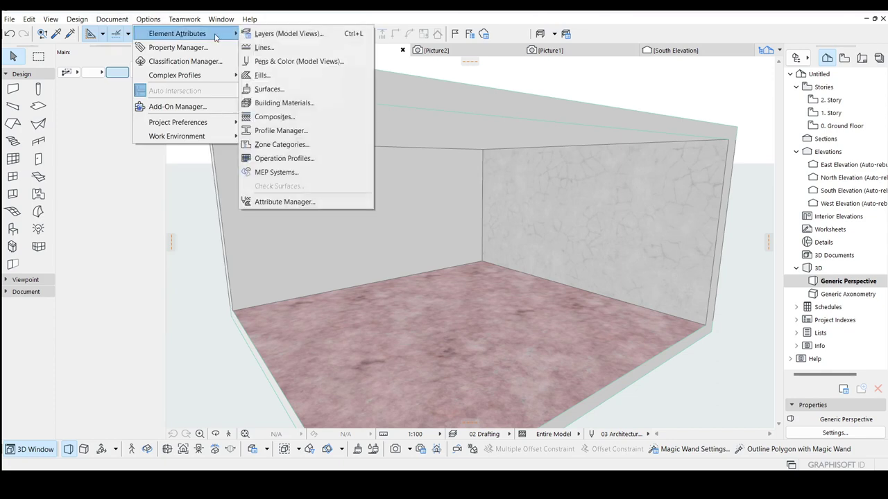
pyautogui.click(292, 90)
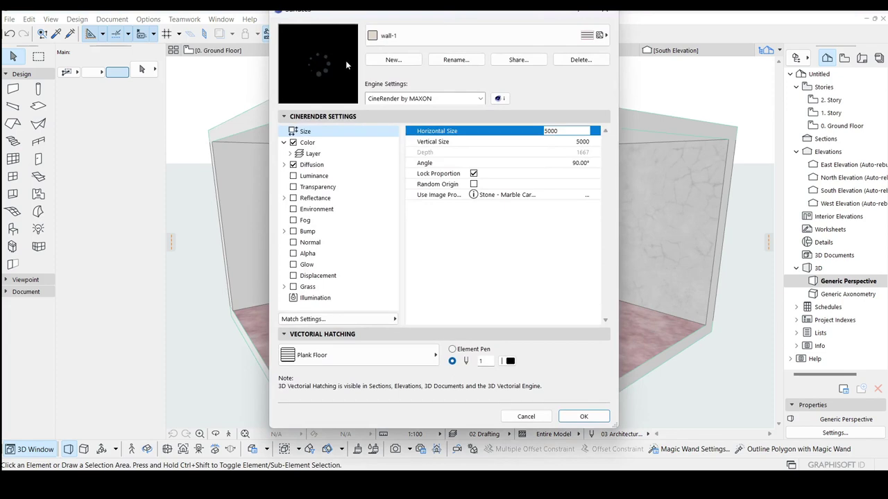
pyautogui.click(424, 99)
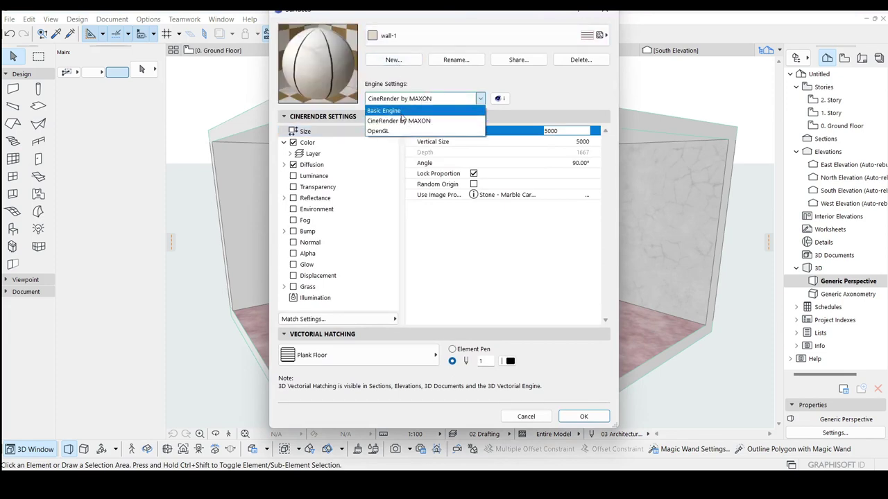
pyautogui.click(394, 108)
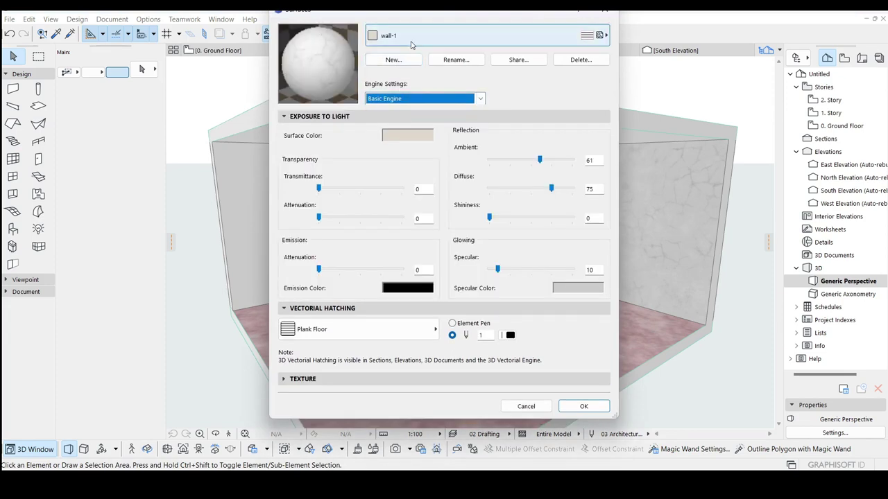
pyautogui.click(411, 43)
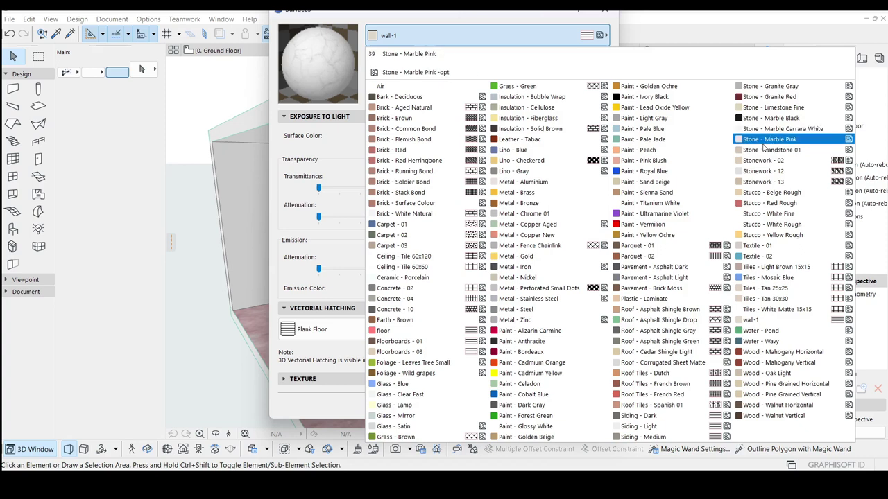
# Select Stone - Marble Pink, lighten its colour to RGB 244, 236, 239, and open the hatch fills
pyautogui.click(763, 144)
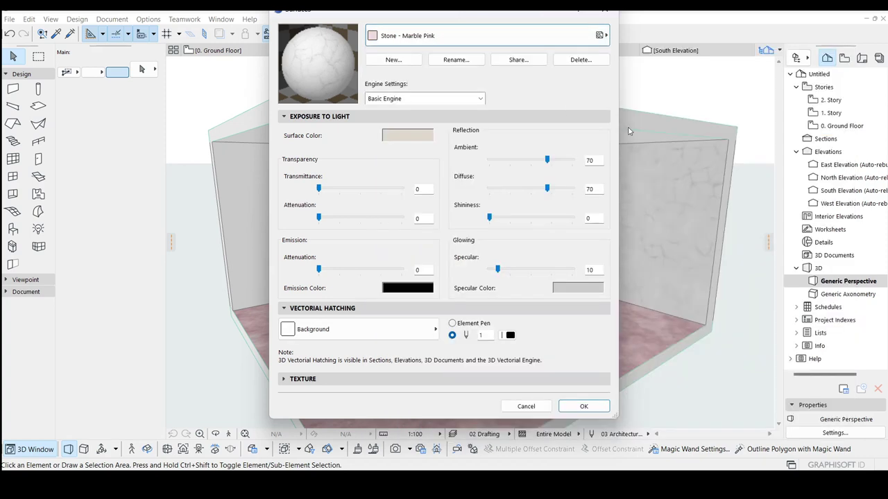
pyautogui.click(417, 139)
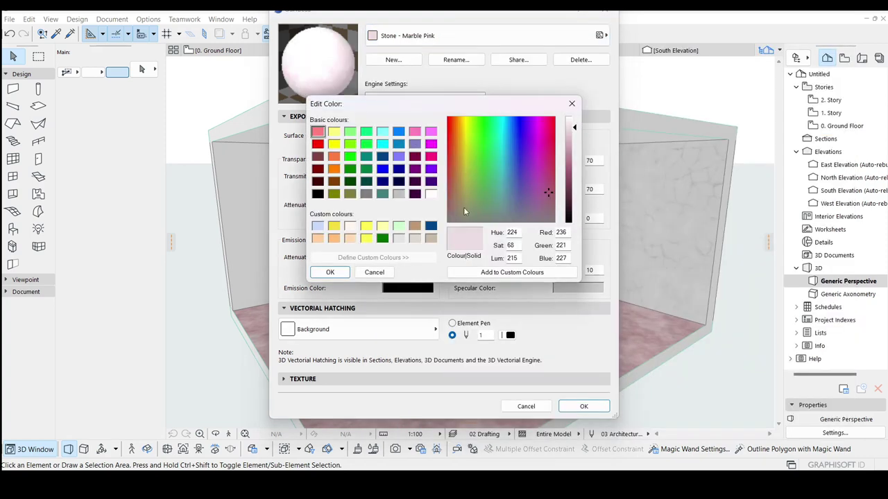
pyautogui.moveTo(574, 126); pyautogui.dragTo(574, 123)
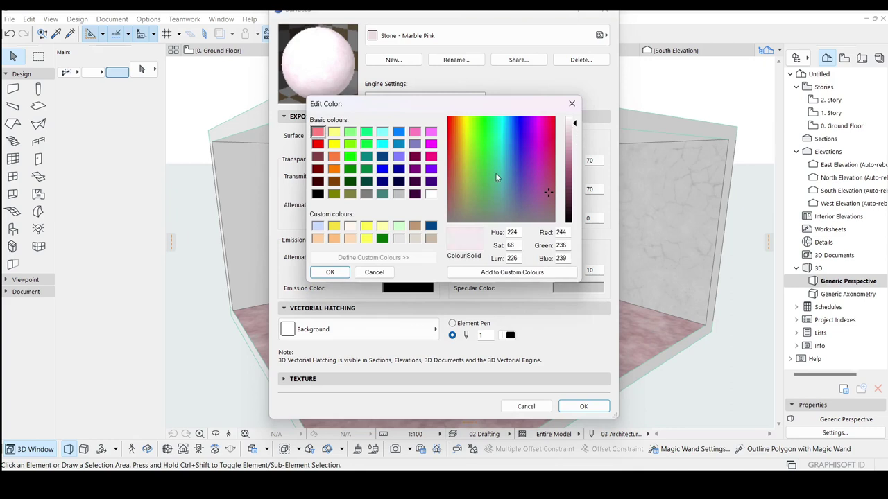
pyautogui.click(330, 273)
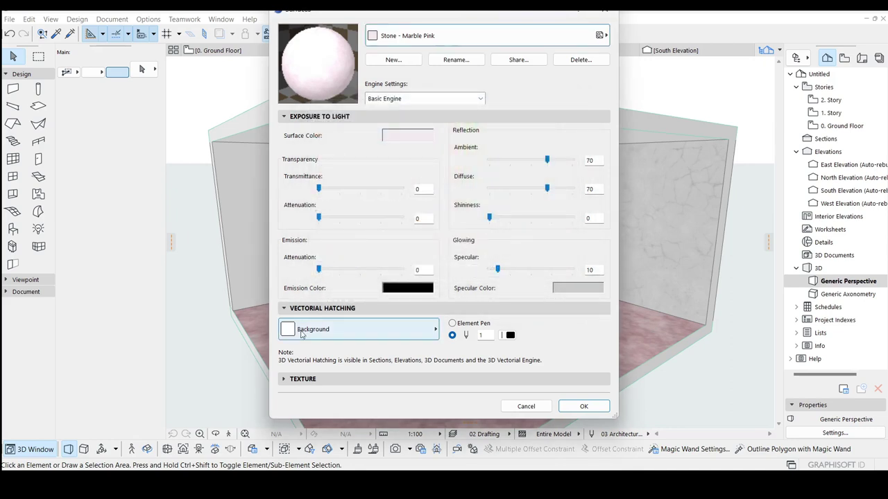
pyautogui.click(319, 330)
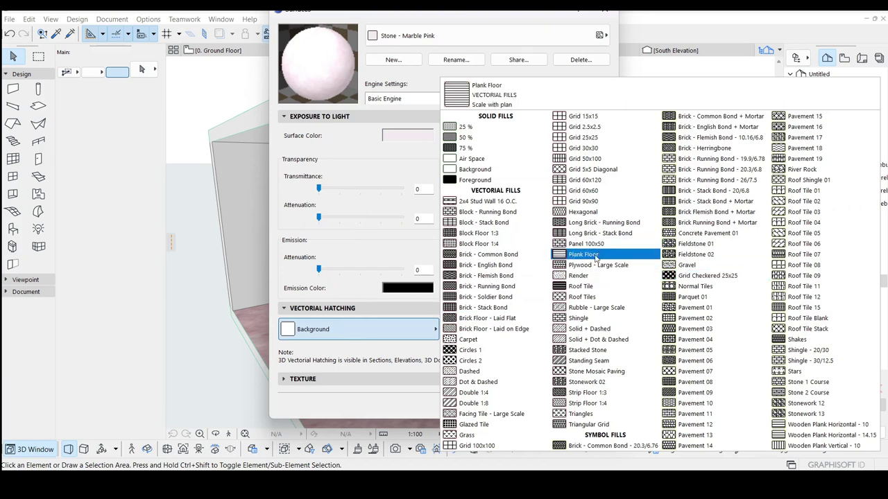
# Give Stone - Marble Pink the Plank Floor hatch and update its CineRender settings from Basic
pyautogui.click(583, 255)
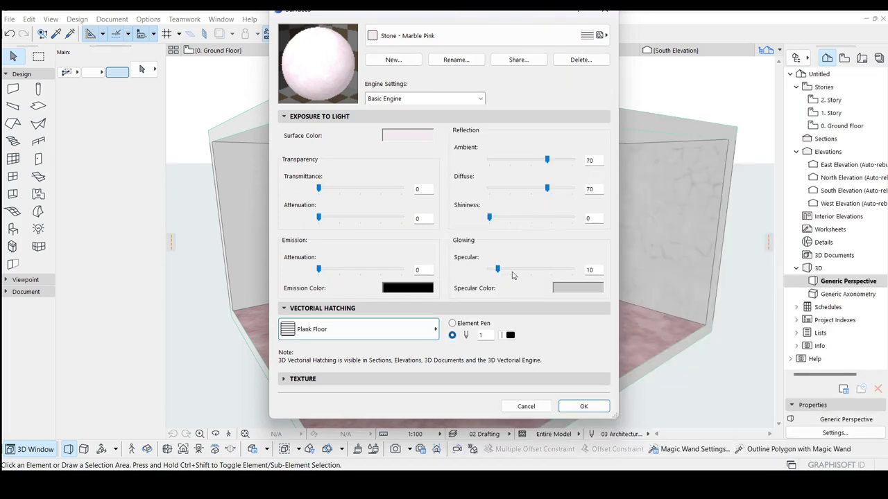
pyautogui.click(458, 98)
pyautogui.click(417, 121)
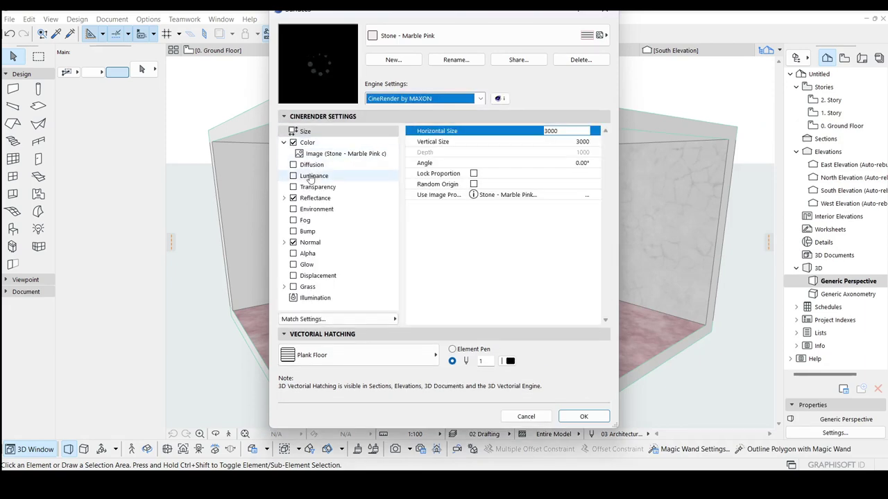
pyautogui.click(349, 321)
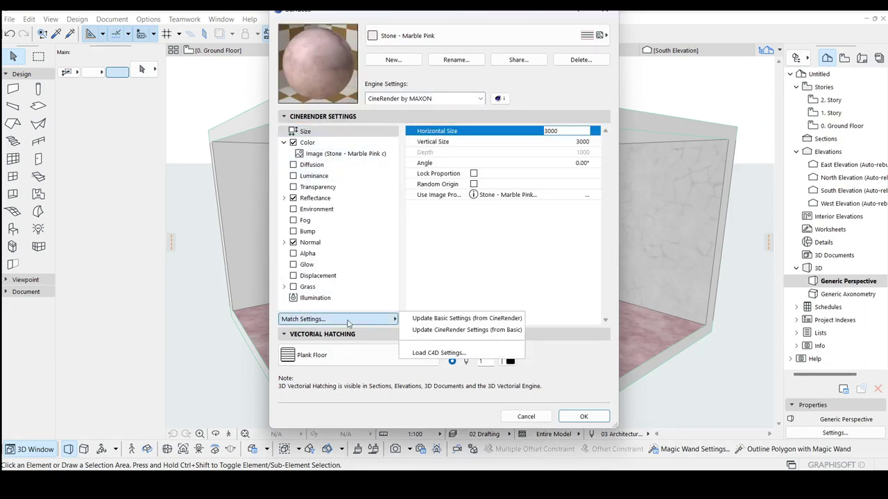
pyautogui.click(445, 330)
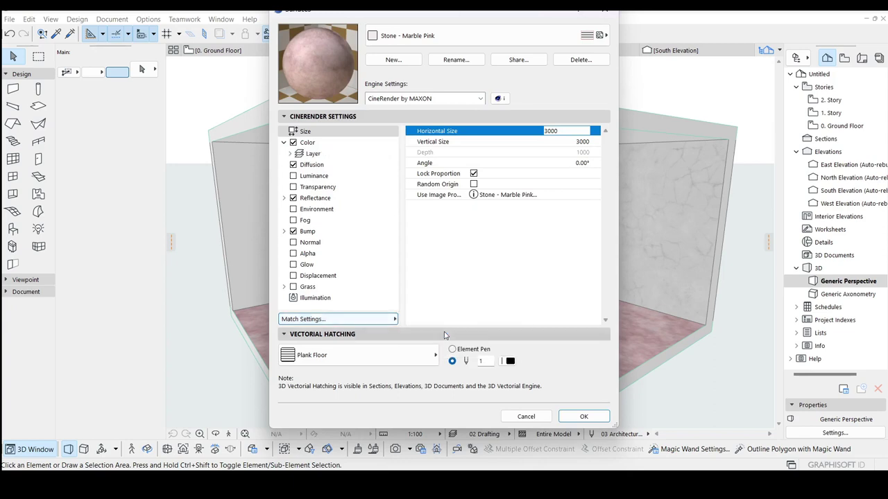
# Turn off the Reflectance and Bump channels, returning to the Diffusion texture options
pyautogui.click(310, 142)
pyautogui.click(312, 165)
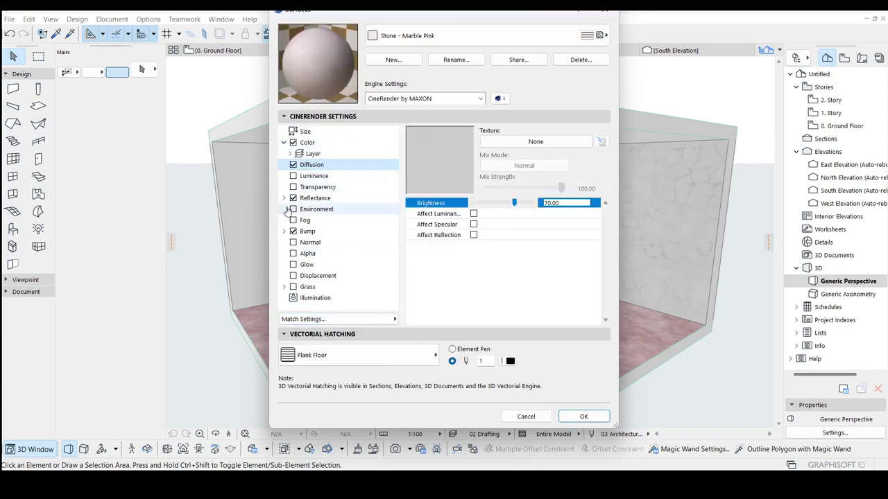
pyautogui.click(292, 198)
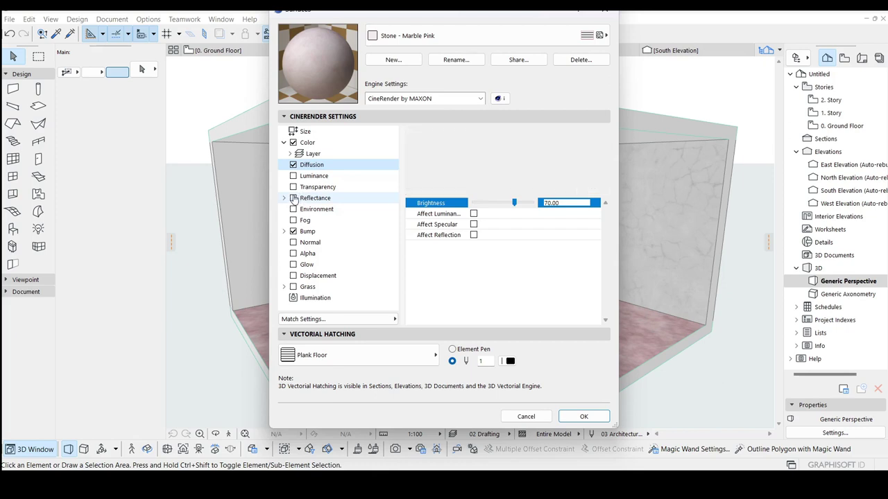
pyautogui.click(293, 231)
pyautogui.click(319, 165)
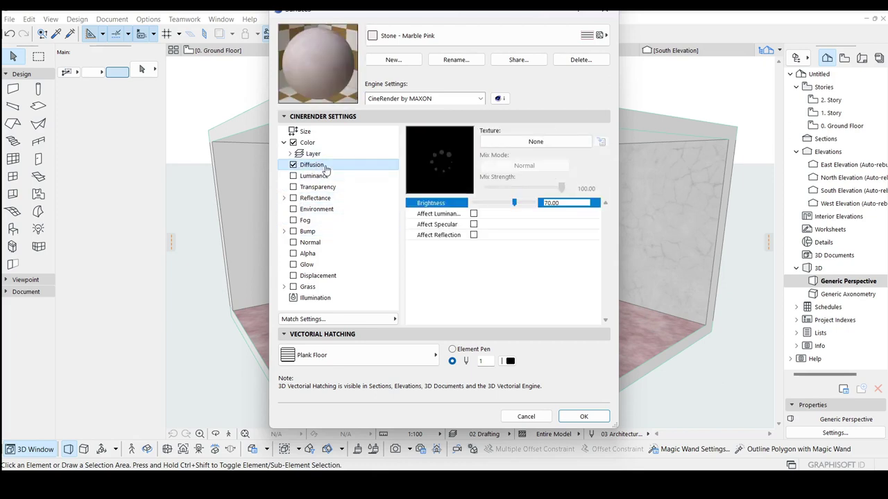
pyautogui.click(553, 142)
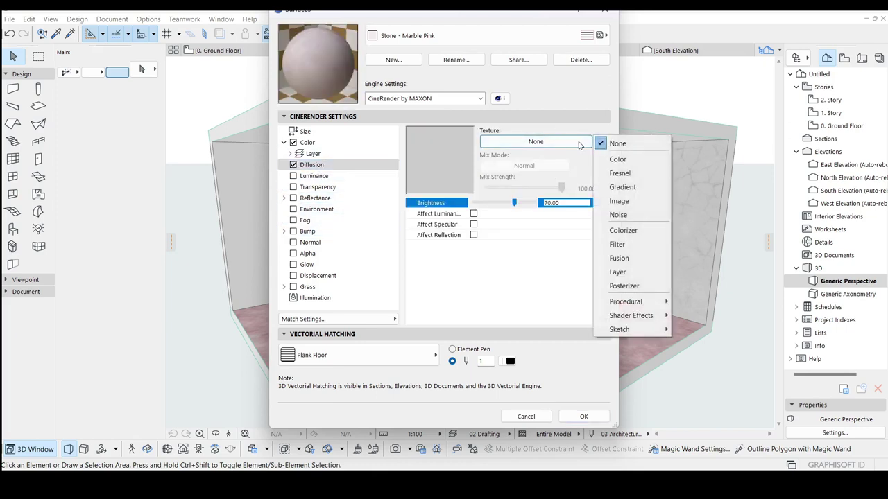
# Set the Diffusion channel's texture type to Image
pyautogui.click(638, 190)
pyautogui.click(586, 143)
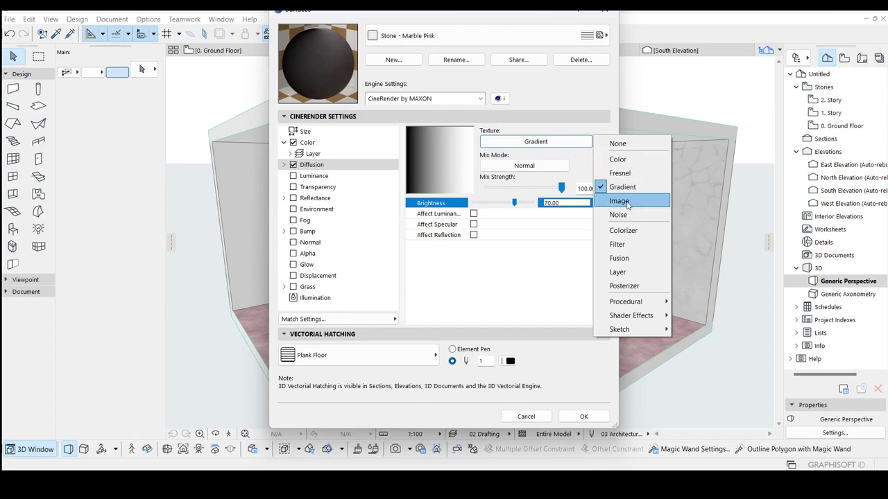
pyautogui.click(629, 202)
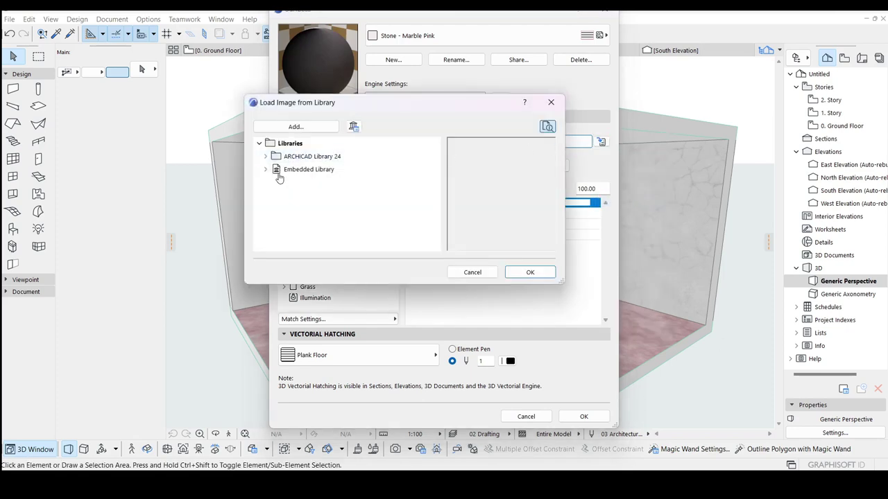
# Load Floorboards - 03 b.jpg from Surface Catalog 24 > Textures 24 > Flooring 24 > Wooden Flooring 24
pyautogui.click(266, 157)
pyautogui.click(272, 182)
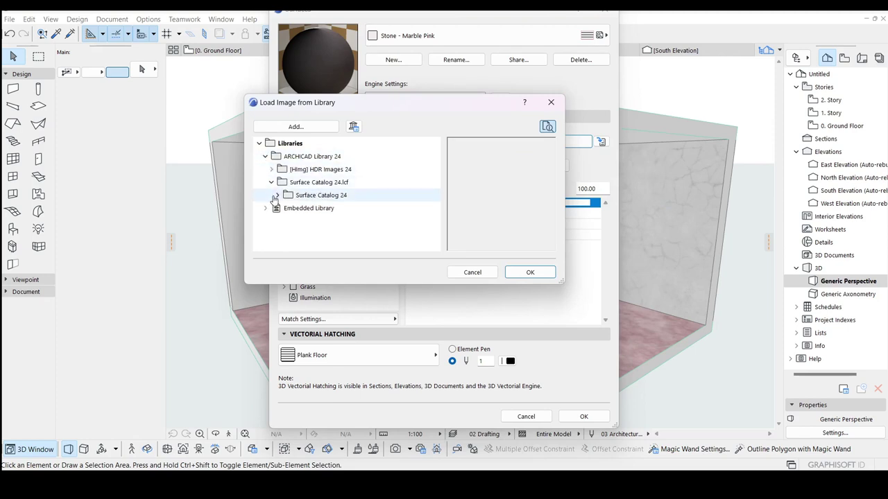
pyautogui.click(277, 196)
pyautogui.click(283, 208)
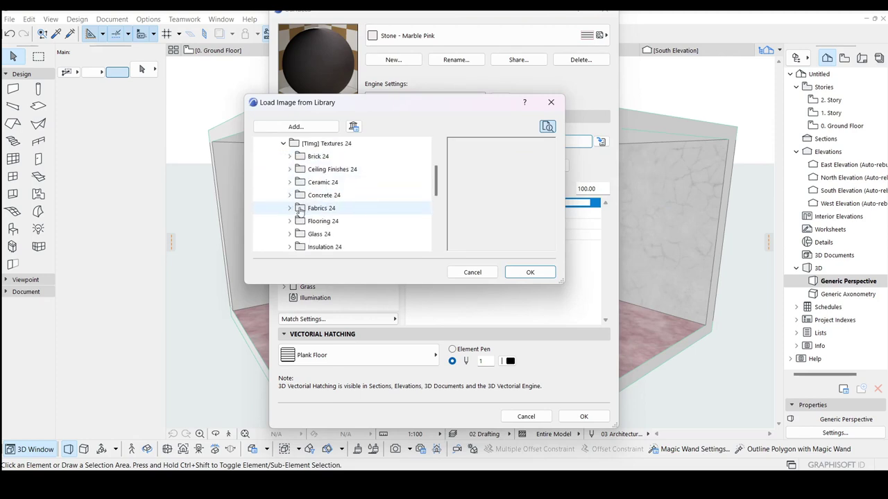
pyautogui.click(290, 220)
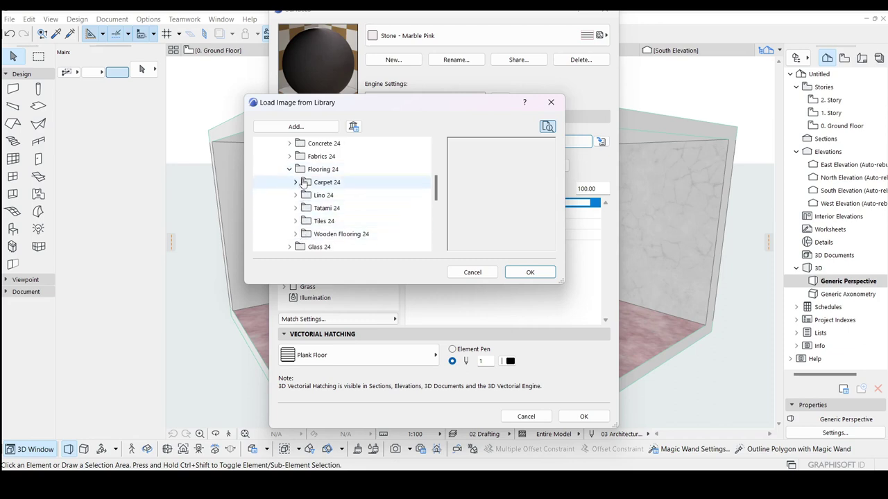
pyautogui.click(295, 235)
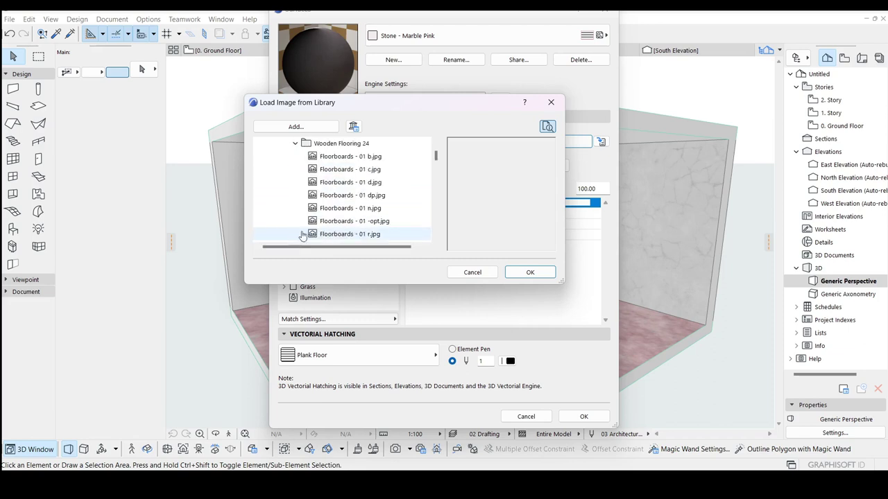
pyautogui.click(328, 210)
pyautogui.press('Down')
pyautogui.press('Down')
pyautogui.press('Down')
pyautogui.press('Down')
pyautogui.press('Down')
pyautogui.press('Down')
pyautogui.press('Down')
pyautogui.press('Down')
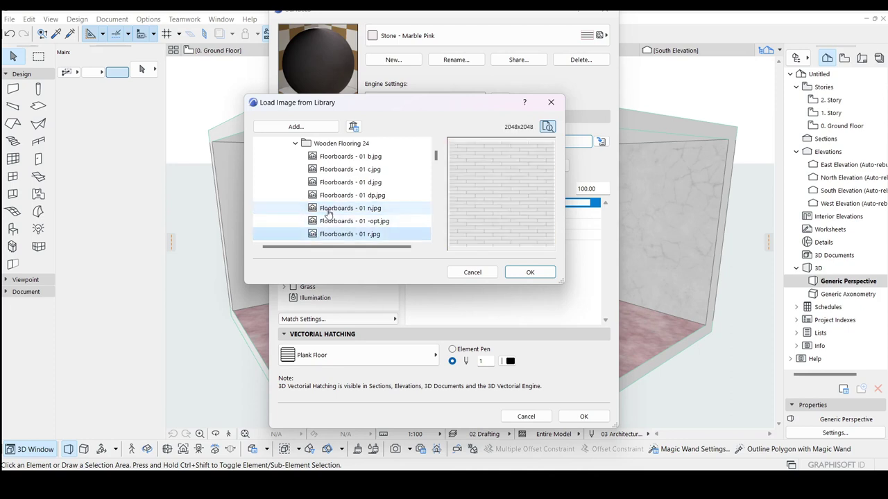
pyautogui.press('Down')
pyautogui.press('Down')
pyautogui.press('Down')
pyautogui.press('Down')
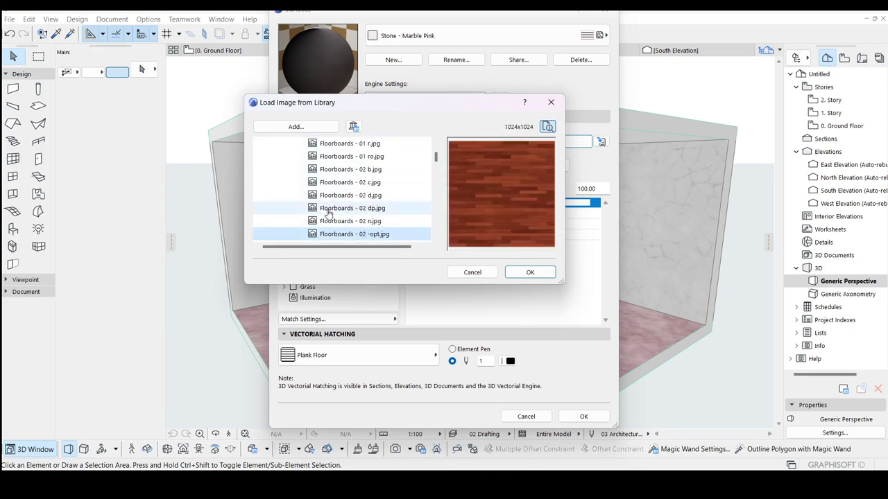
pyautogui.press('Down')
pyautogui.press('Up')
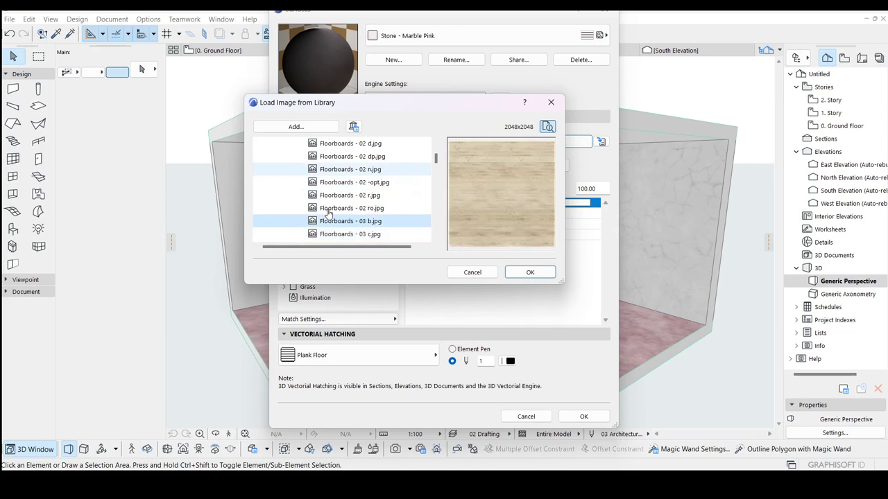
pyautogui.click(531, 272)
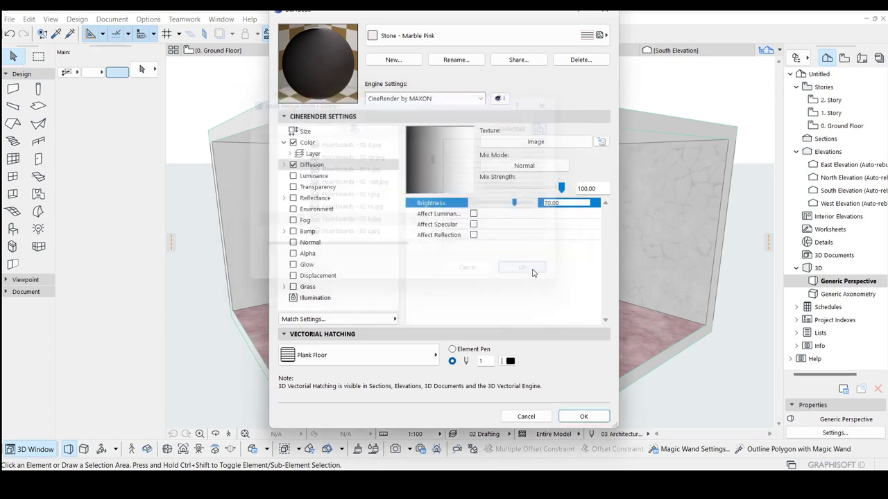
# Change the surface's CineRender base colour to tan
pyautogui.click(314, 143)
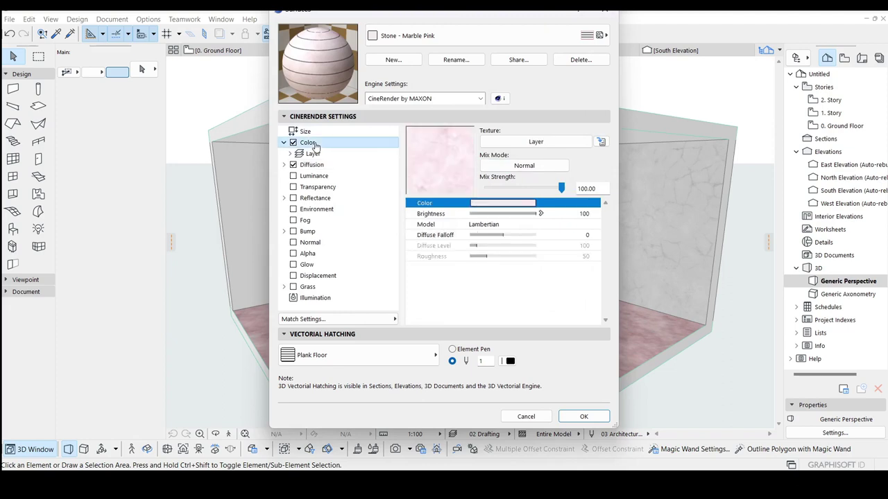
pyautogui.click(521, 204)
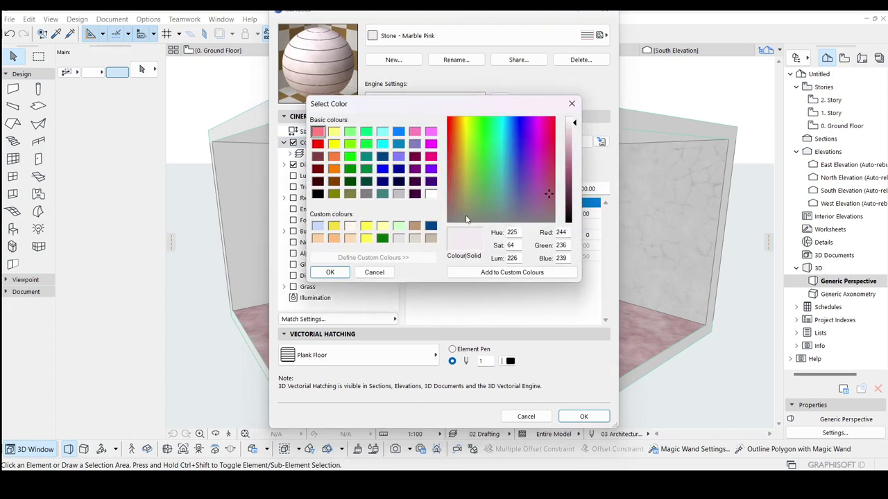
pyautogui.click(414, 227)
pyautogui.click(330, 273)
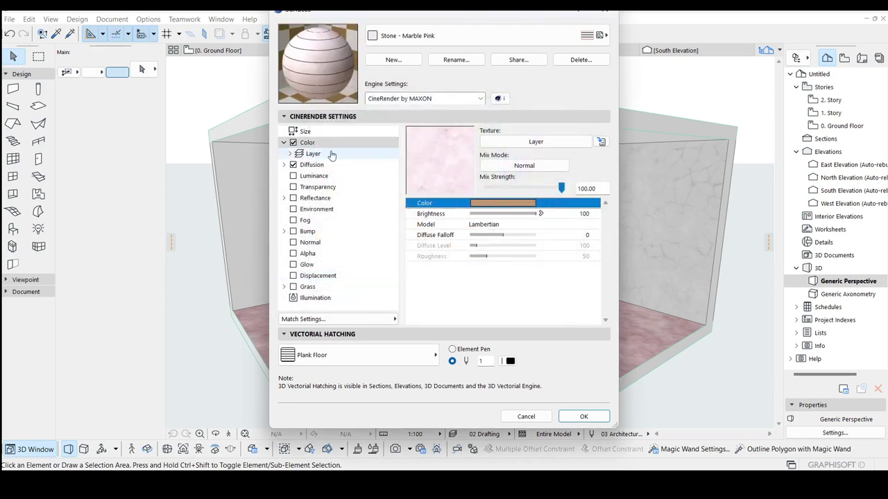
# Set the texture size to 6000 × 6000 with a 60° angle and apply the settings
pyautogui.click(304, 131)
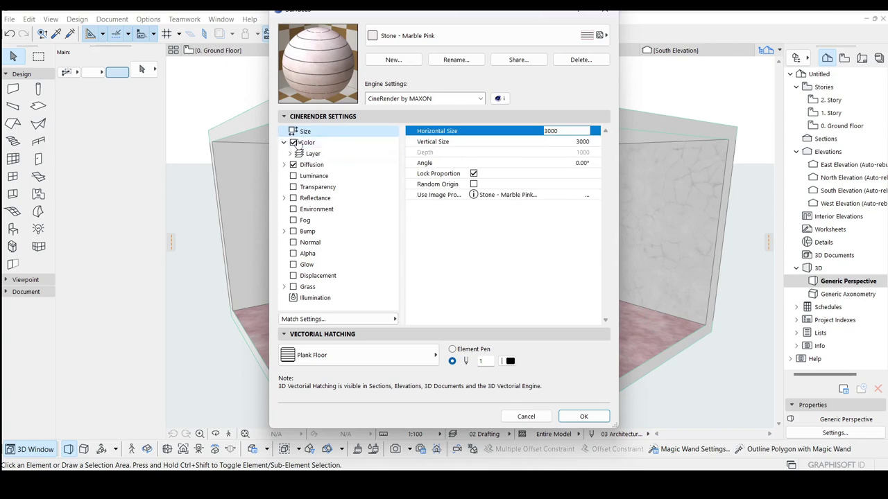
pyautogui.write('6000')
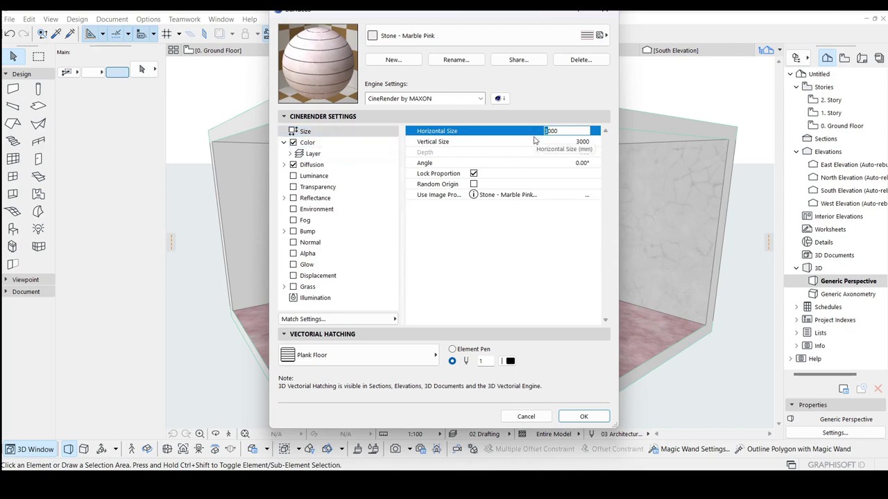
pyautogui.click(581, 141)
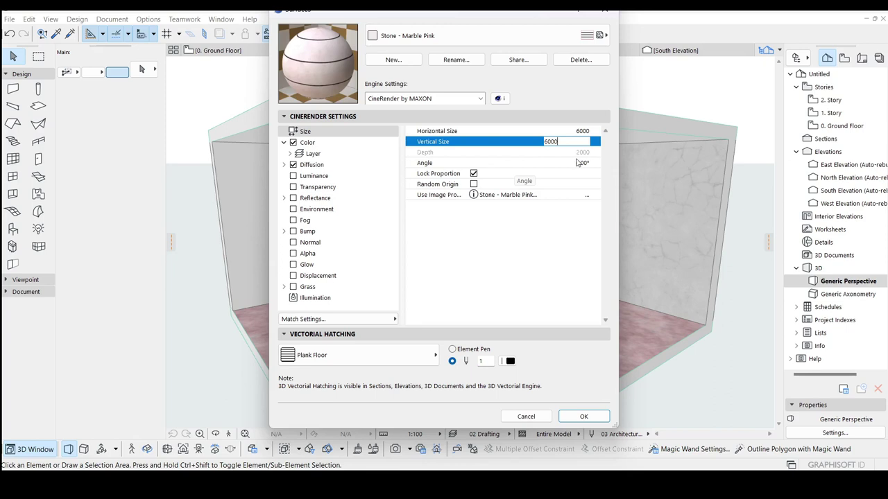
pyautogui.click(579, 163)
pyautogui.moveTo(549, 161); pyautogui.dragTo(537, 164)
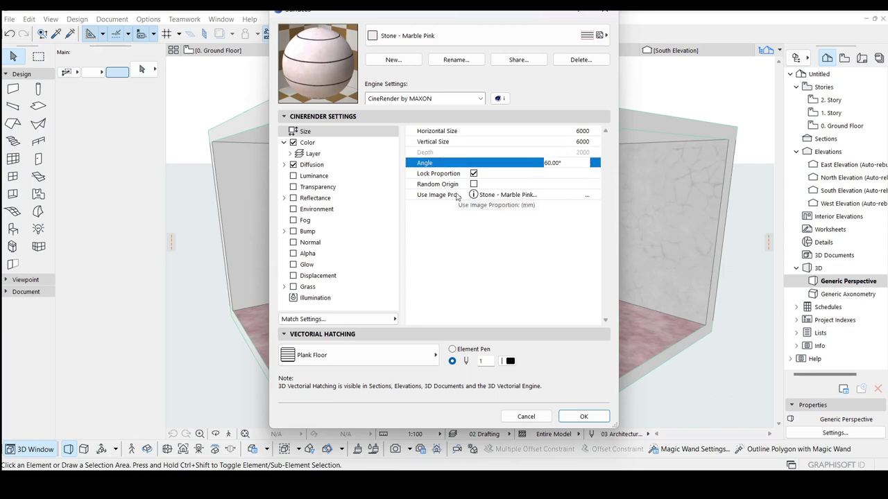
pyautogui.click(477, 265)
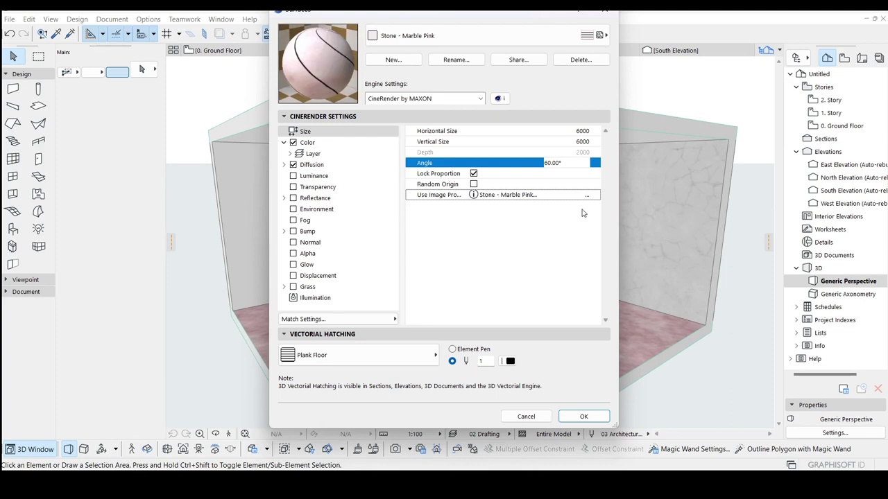
pyautogui.click(584, 416)
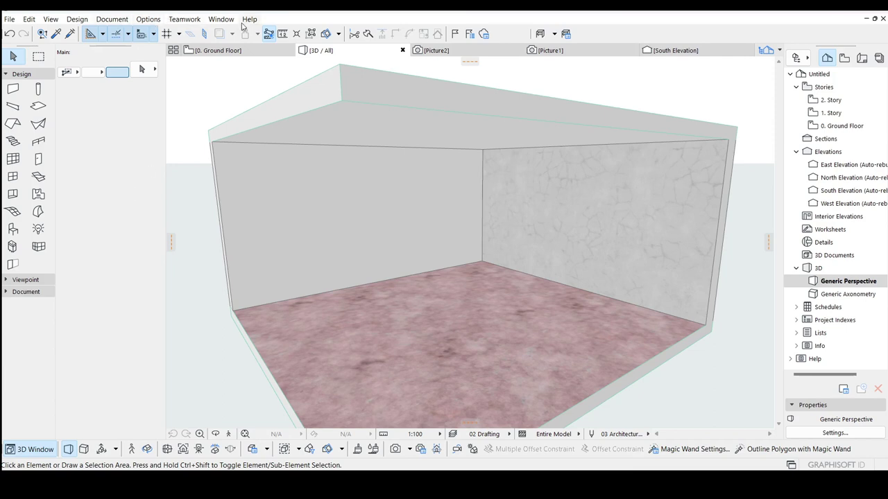
# Open the Surface Painter palette from Window > Palettes and scroll down to Stone - Marble Pink
pyautogui.click(219, 20)
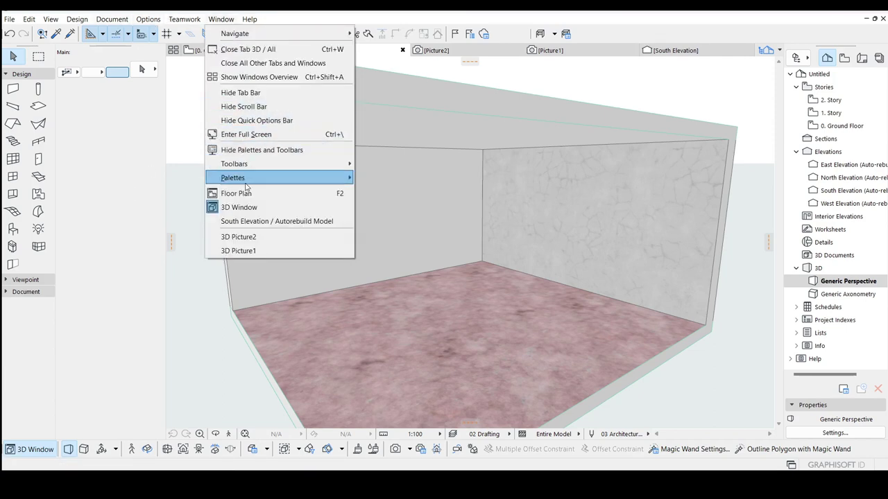
pyautogui.moveTo(269, 180)
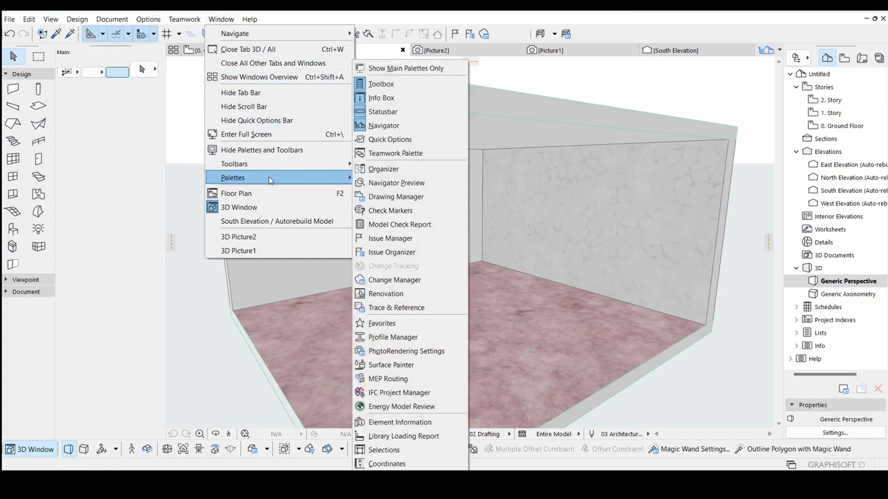
pyautogui.click(391, 365)
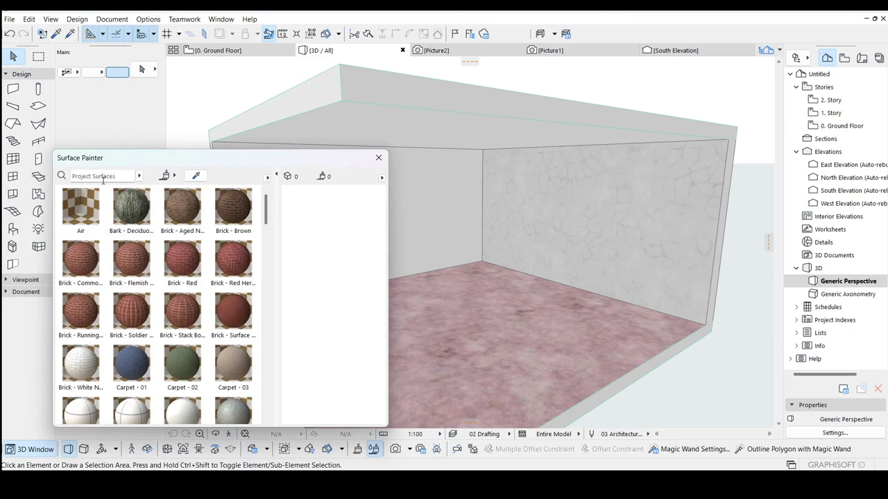
pyautogui.scroll(-3, 208, 313)
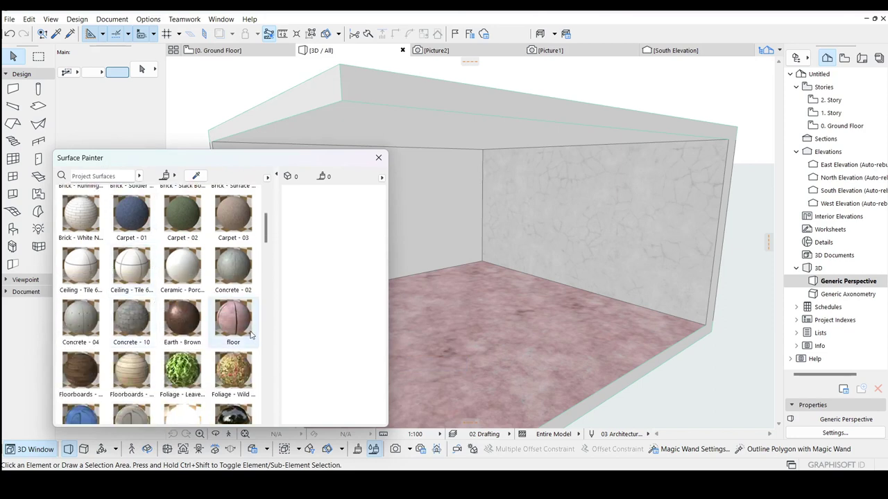
pyautogui.scroll(-8, 208, 350)
pyautogui.scroll(-5, 207, 351)
pyautogui.scroll(-5, 201, 357)
pyautogui.scroll(-4, 208, 371)
pyautogui.scroll(-1, 204, 375)
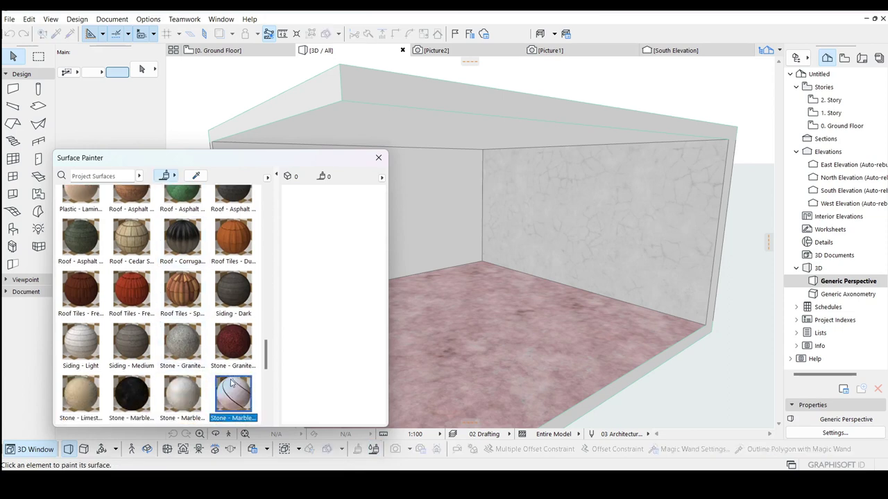
pyautogui.scroll(-1, 233, 404)
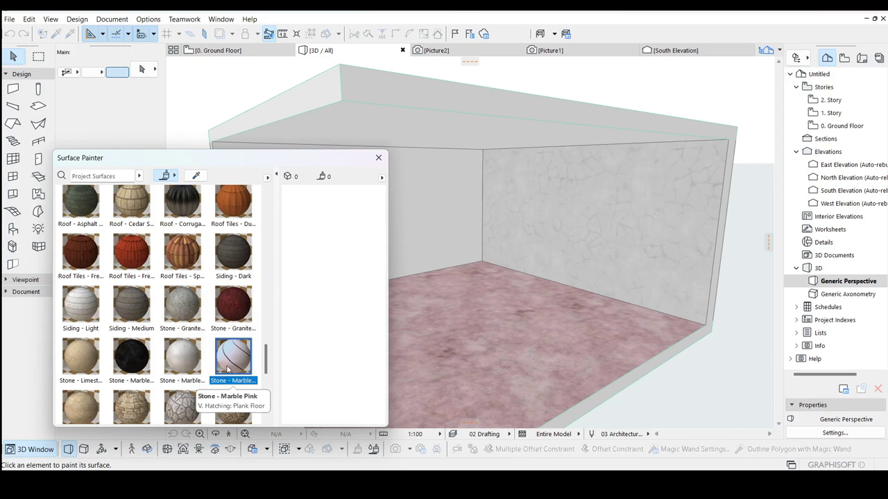
# Paint the back-left wall with Stone - Marble Pink, then run Creative Imaging > PhotoRender Projection
pyautogui.click(435, 196)
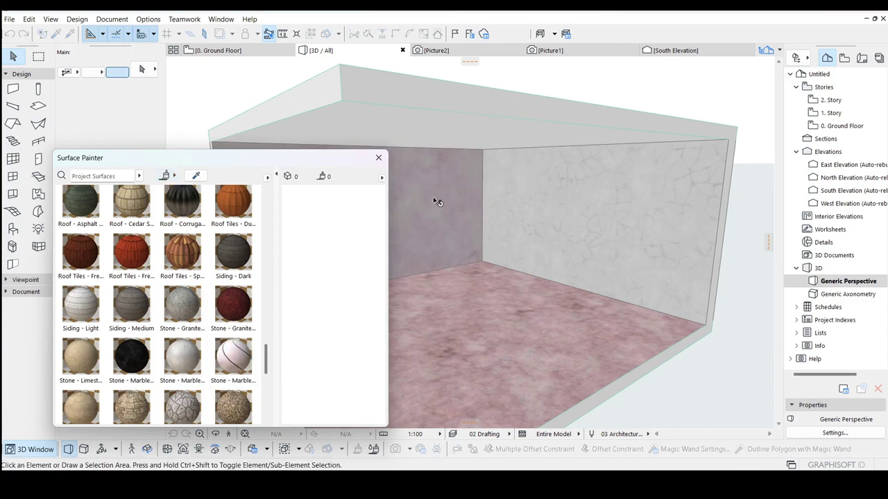
pyautogui.click(379, 158)
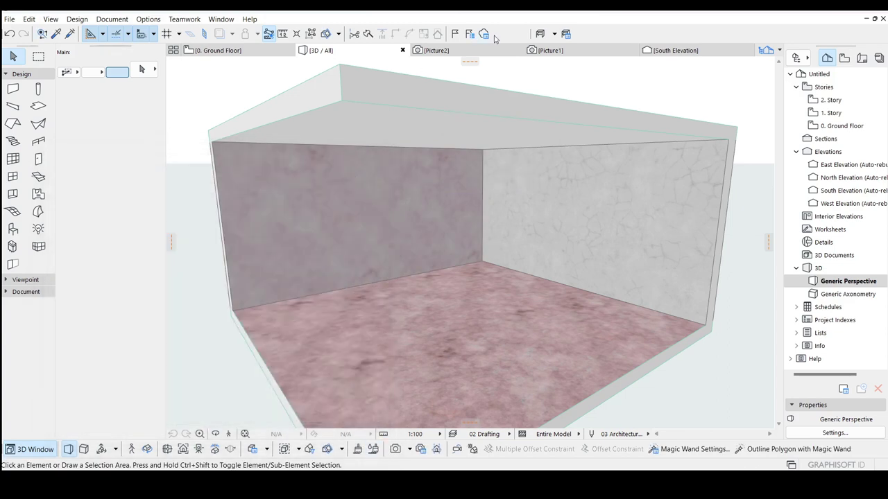
pyautogui.click(113, 19)
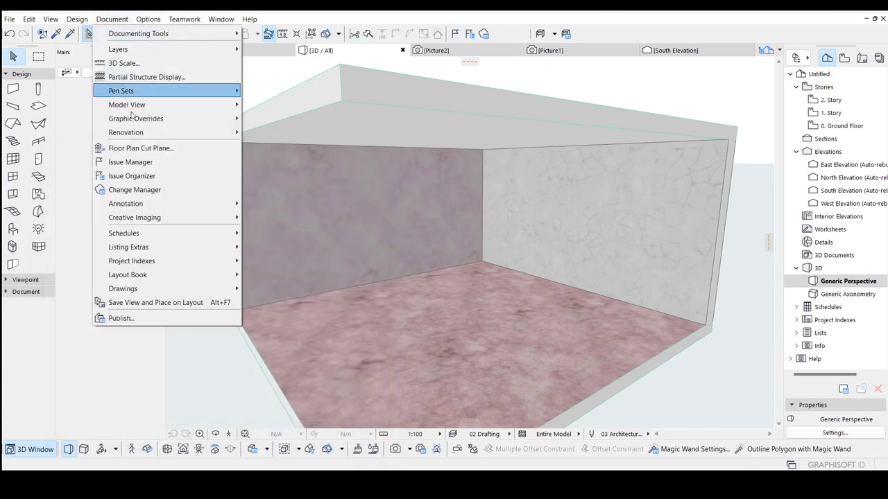
pyautogui.moveTo(174, 218)
pyautogui.click(278, 216)
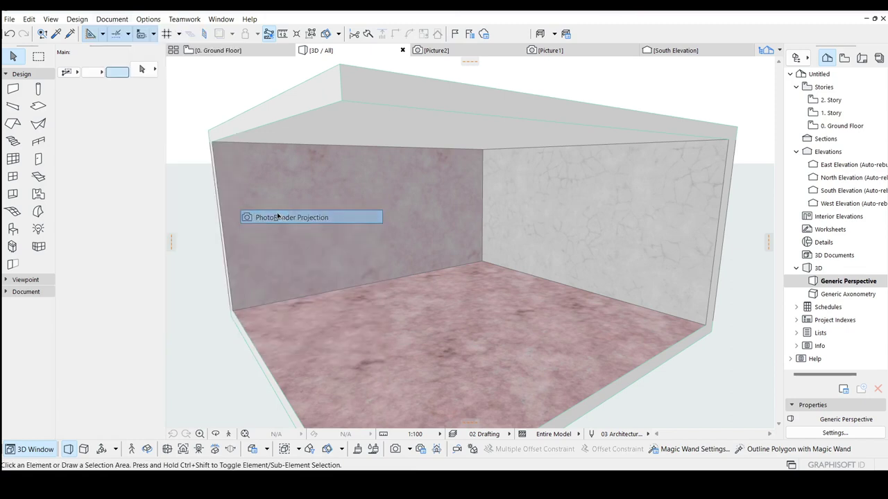